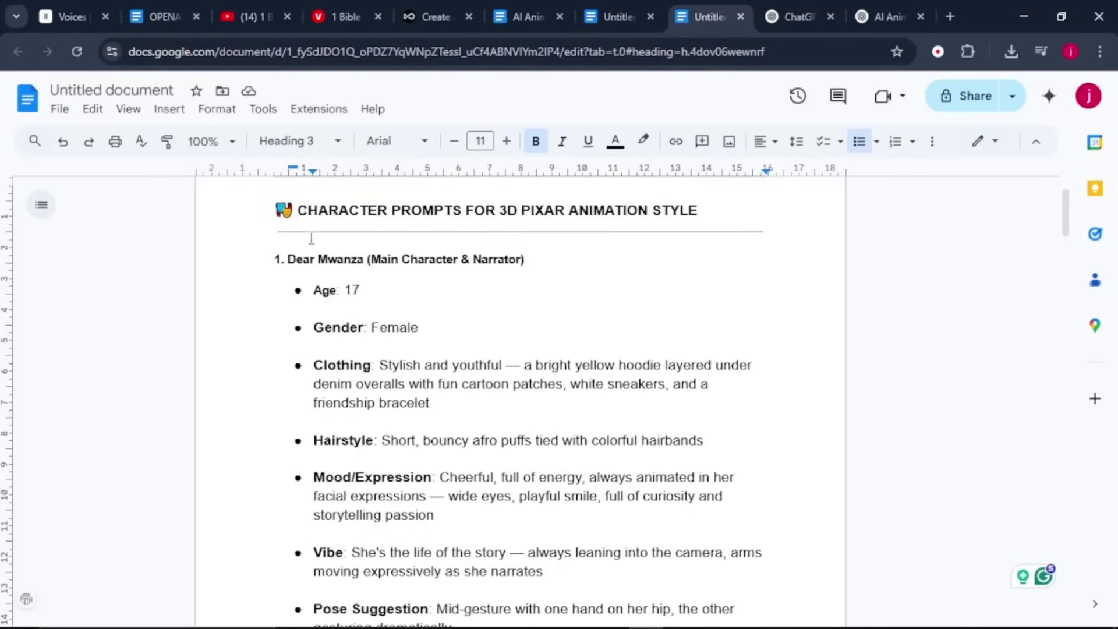
Copy the complete first character prompt (Main Character & Narrator), from its heading through the Pose Suggestion text
left_click_drag(289, 263, 544, 611)
scroll(507, 454, "down", 20)
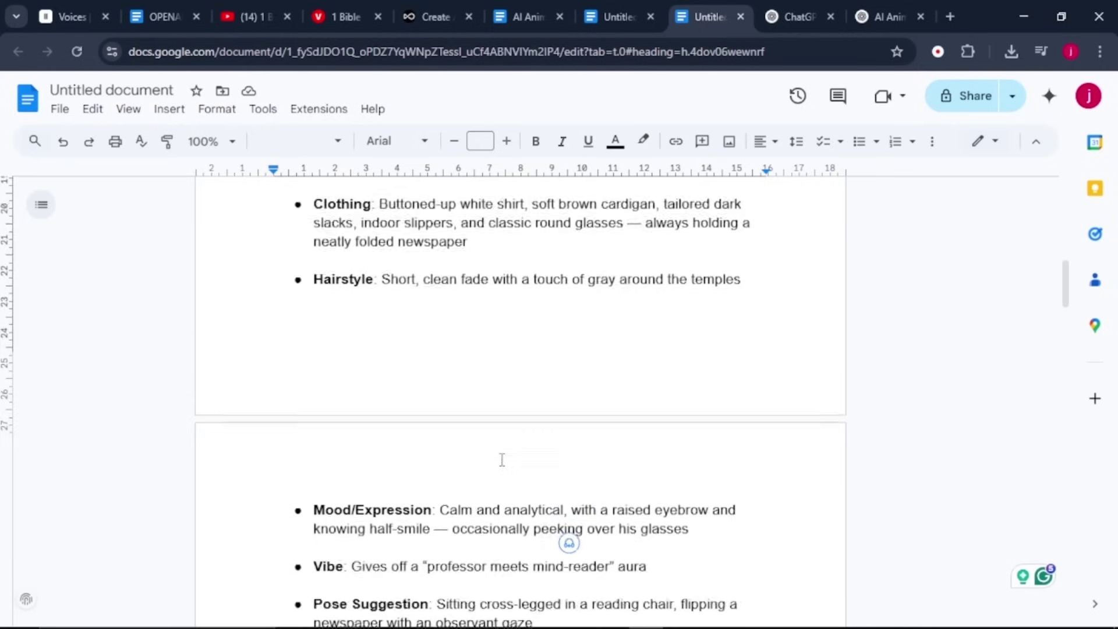
scroll(622, 462, "up", 20)
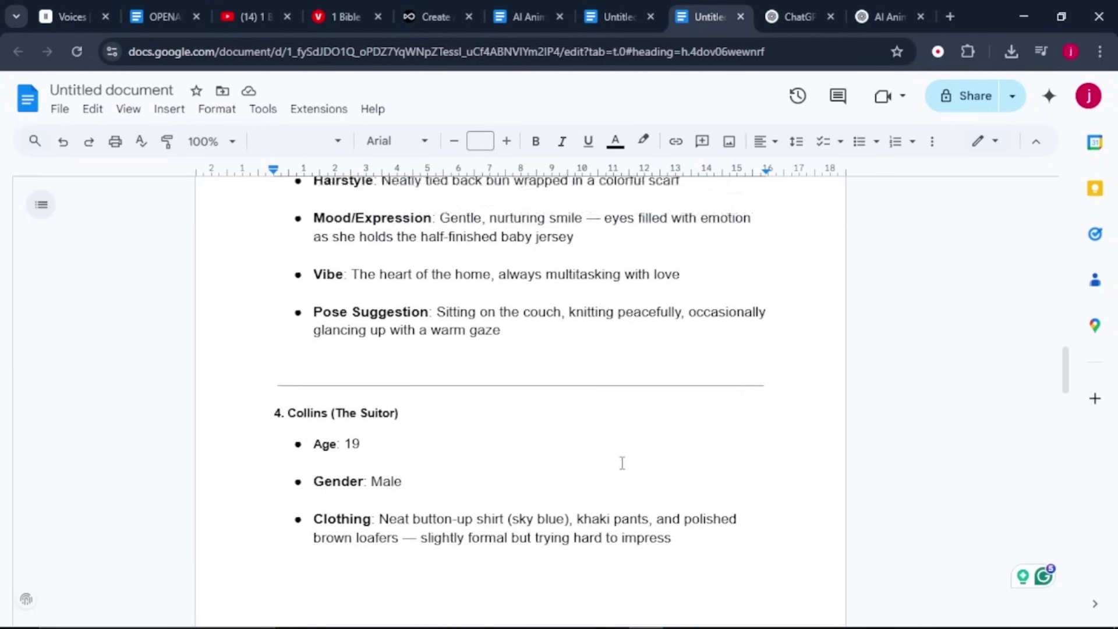
scroll(417, 357, "up", 1)
right_click(417, 357)
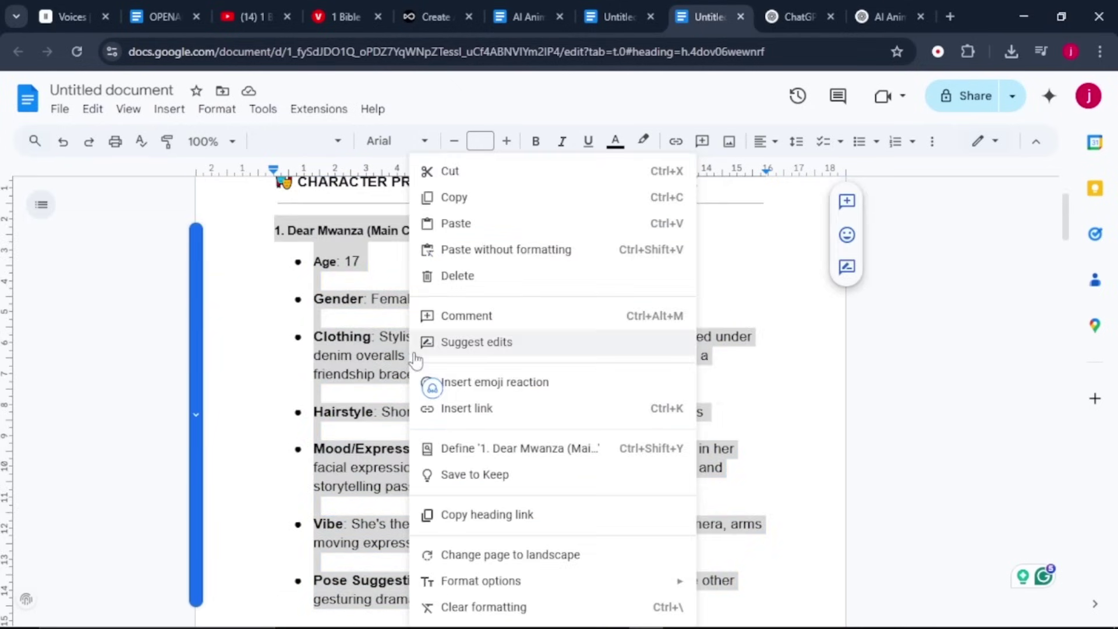
left_click(463, 201)
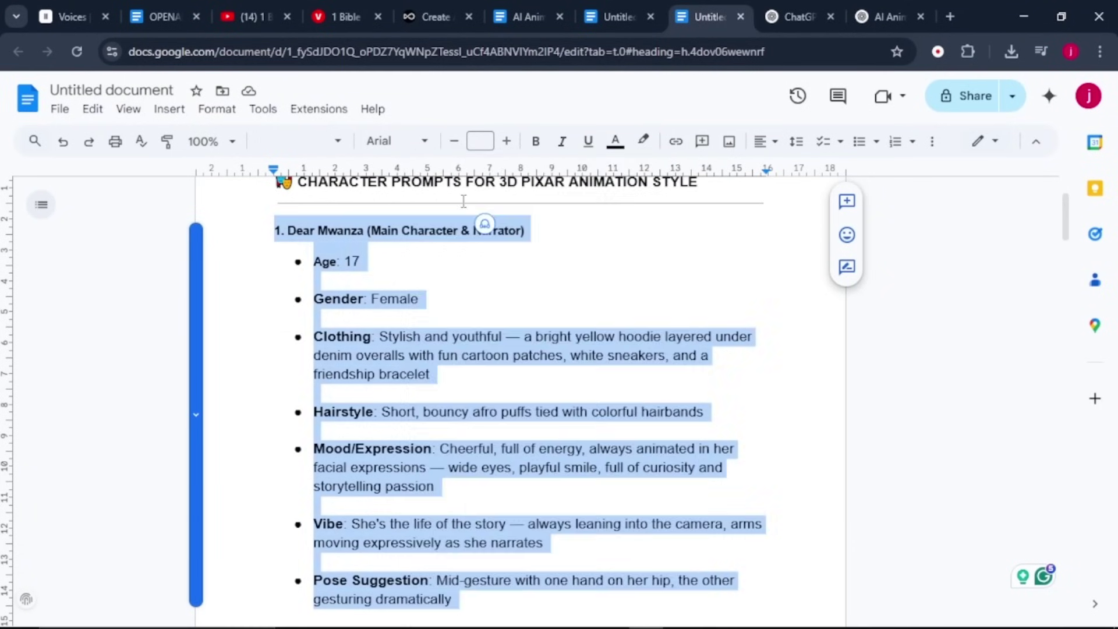
Switch to OpenArt, start a new character from a description, and name it "Dear"
left_click(429, 16)
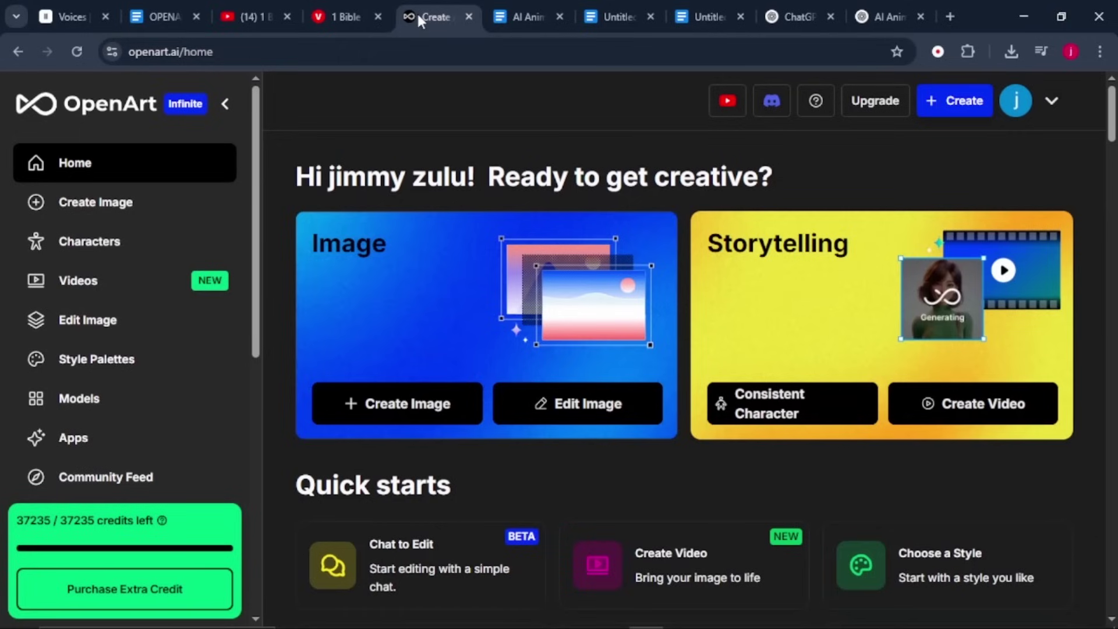
left_click(123, 248)
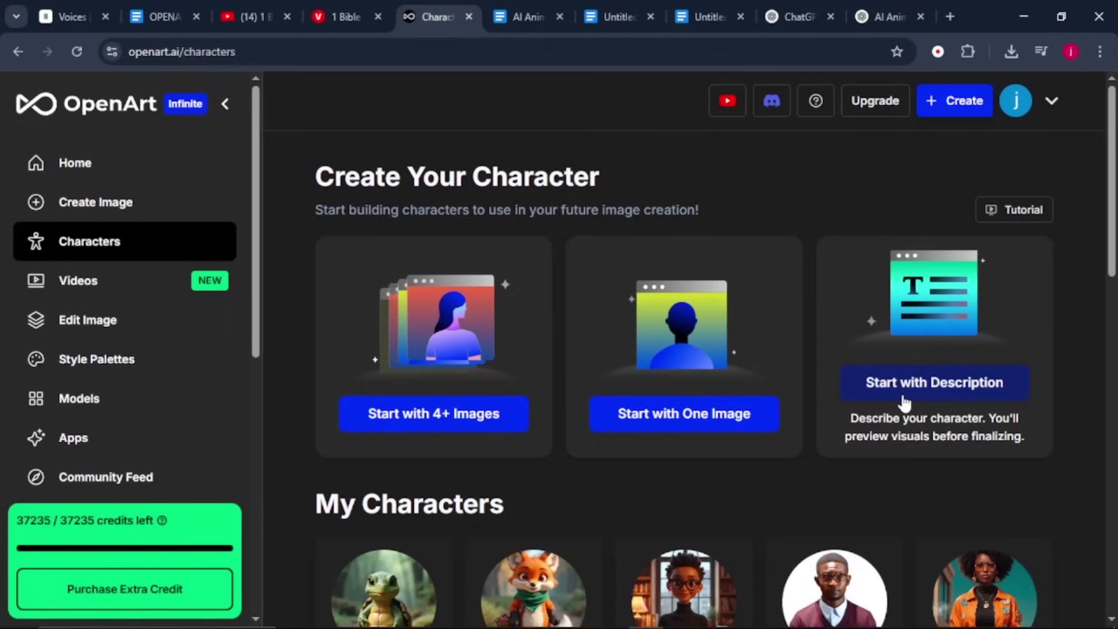
left_click(904, 398)
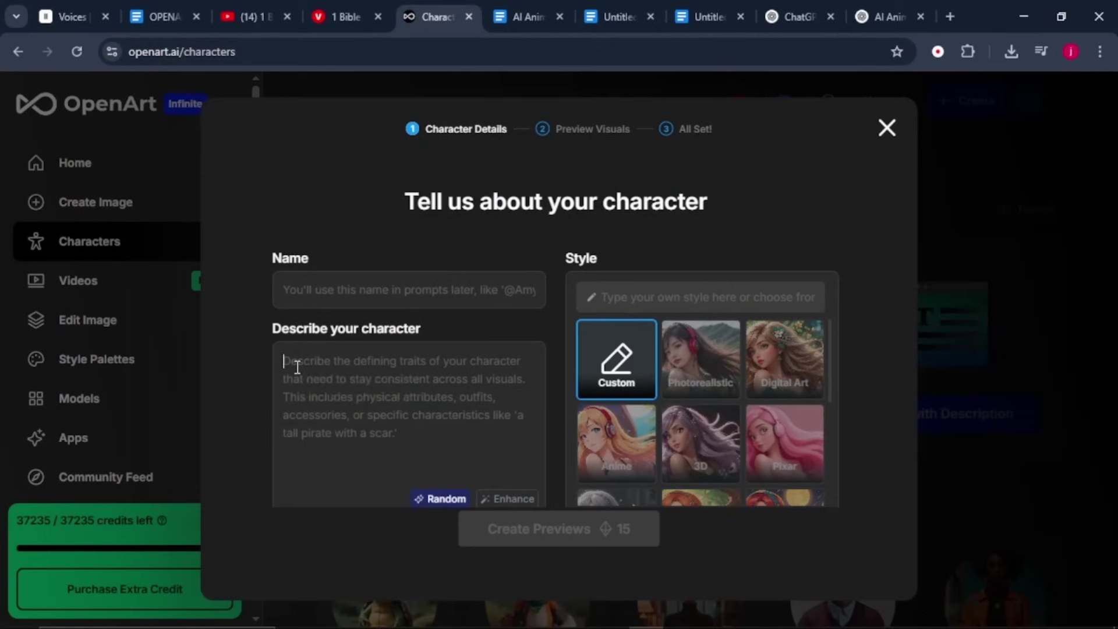
right_click(296, 363)
left_click(255, 372)
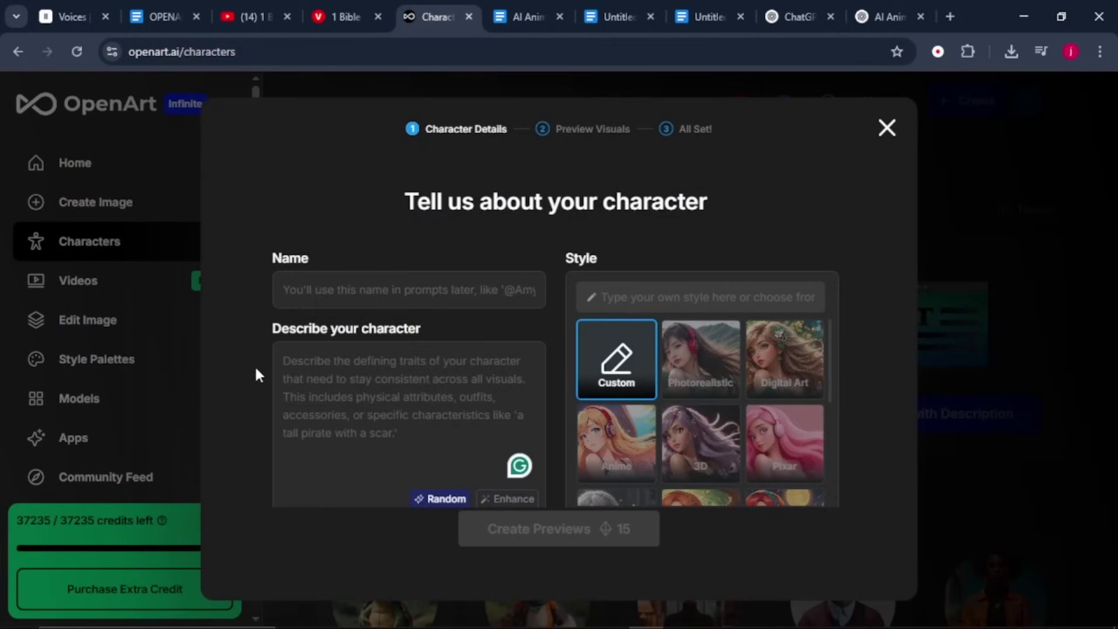
left_click(309, 290)
type("Dear")
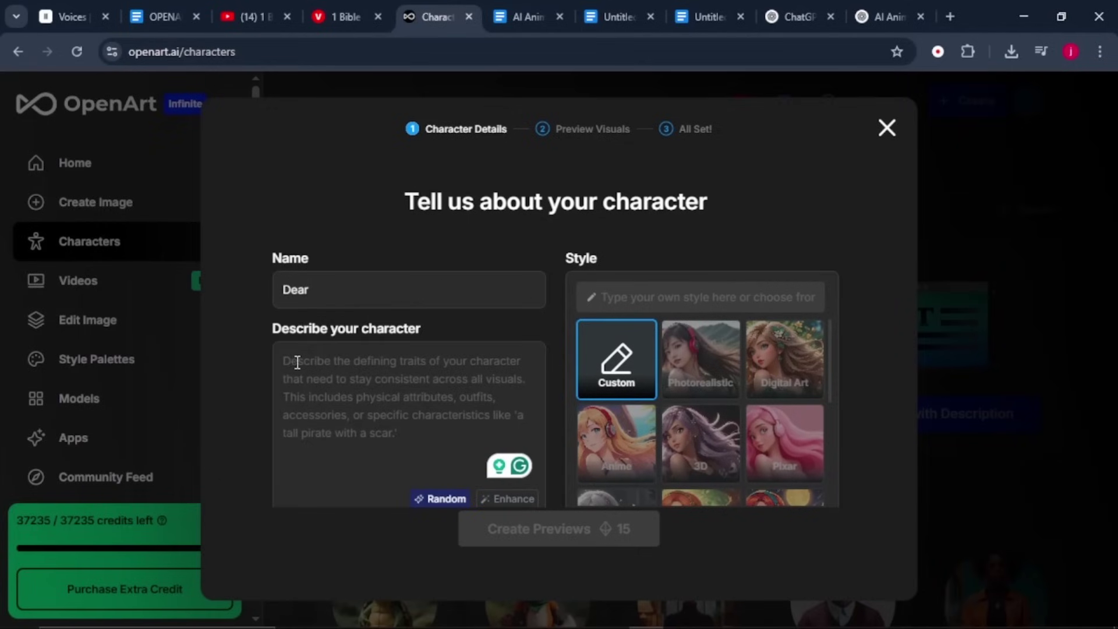
Paste the copied prompt as the character description and delete its heading line so the text starts at the age
right_click(295, 361)
left_click(320, 406)
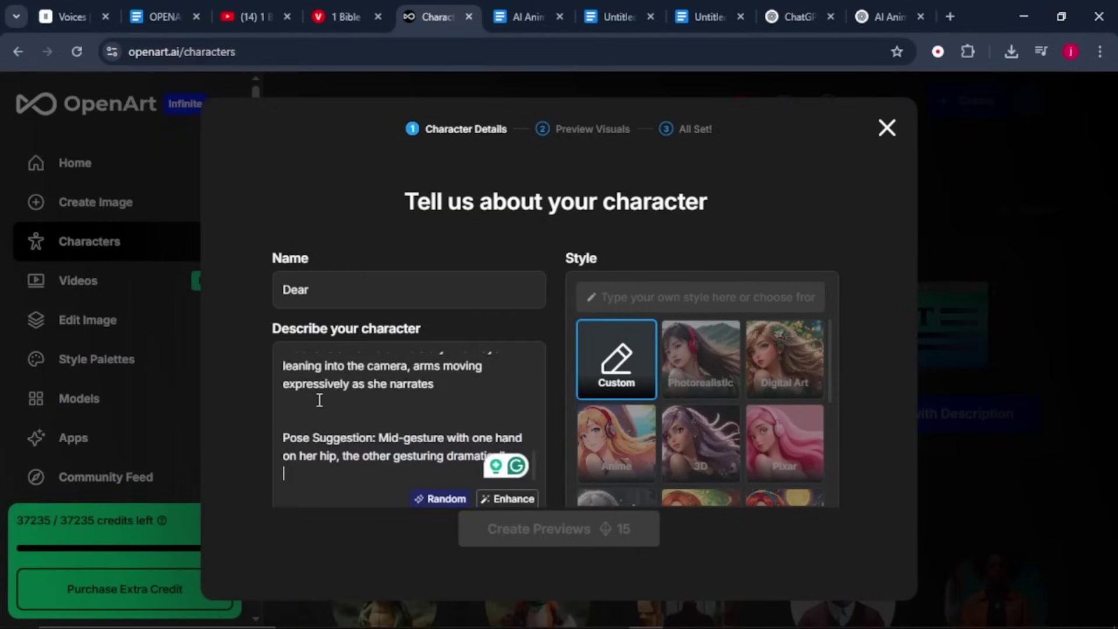
scroll(320, 400, "up", 15)
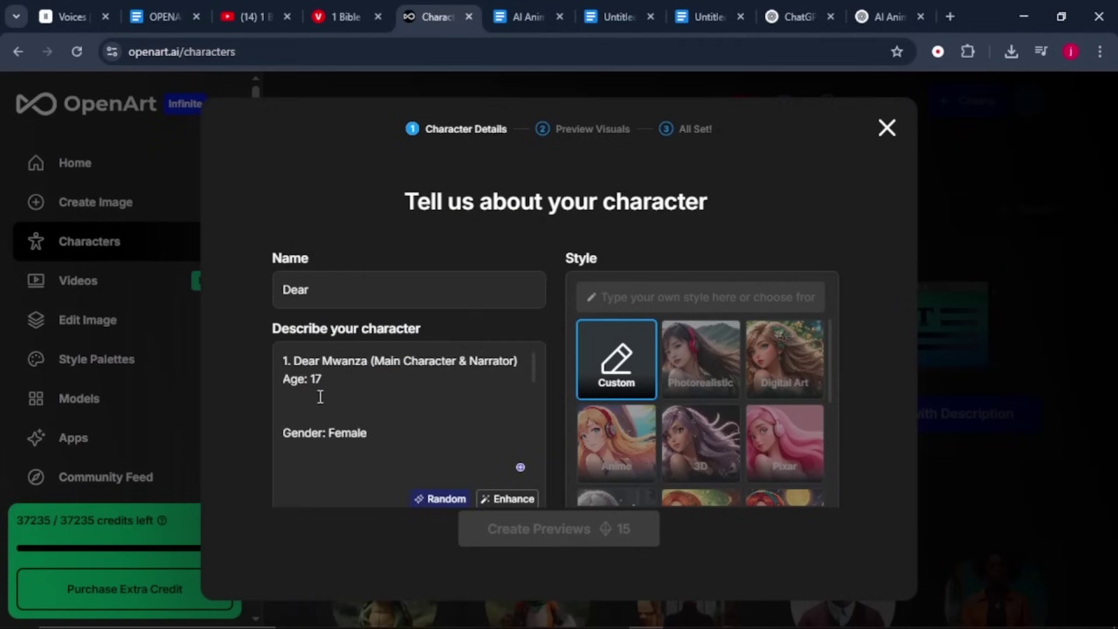
triple_click(292, 361)
key("BackSpace")
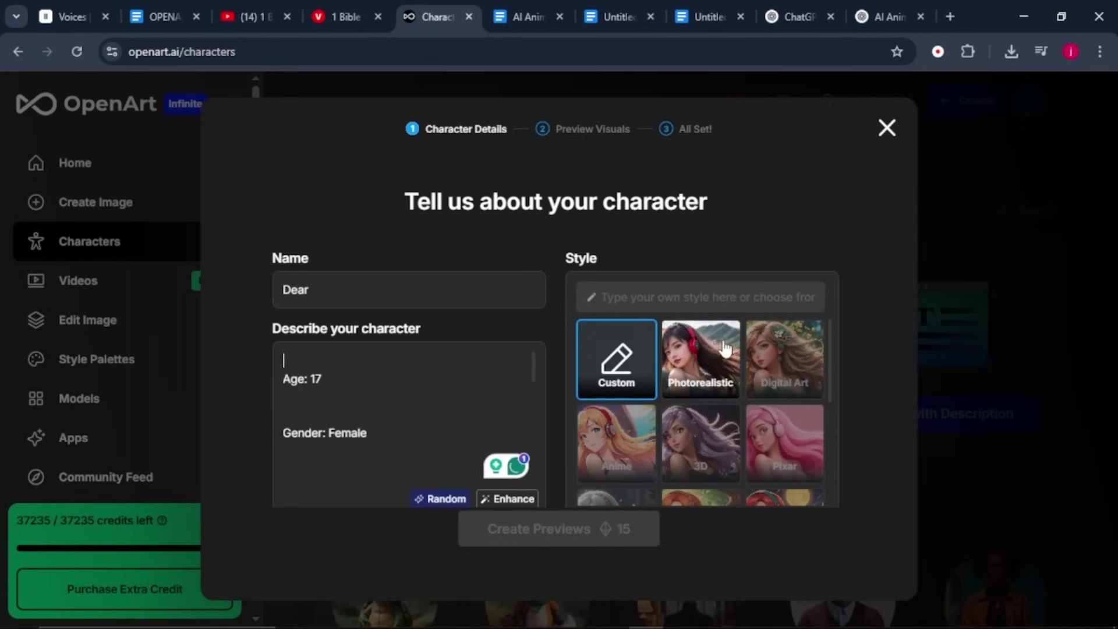
Choose the 3D style for the character and create the preview visuals
scroll(711, 358, "down", 2)
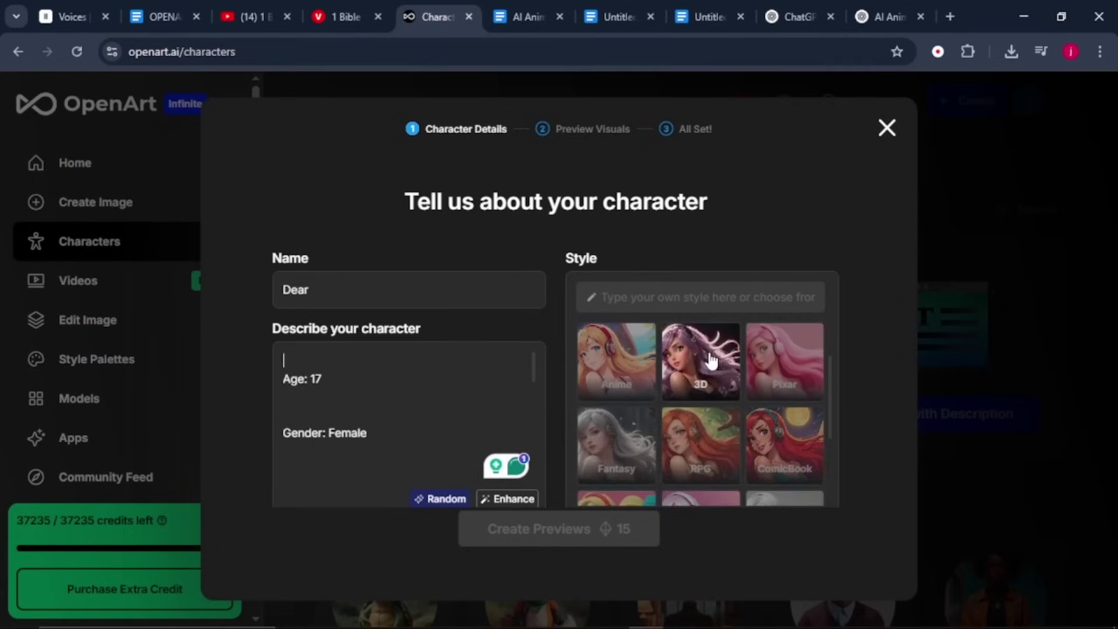
left_click(693, 364)
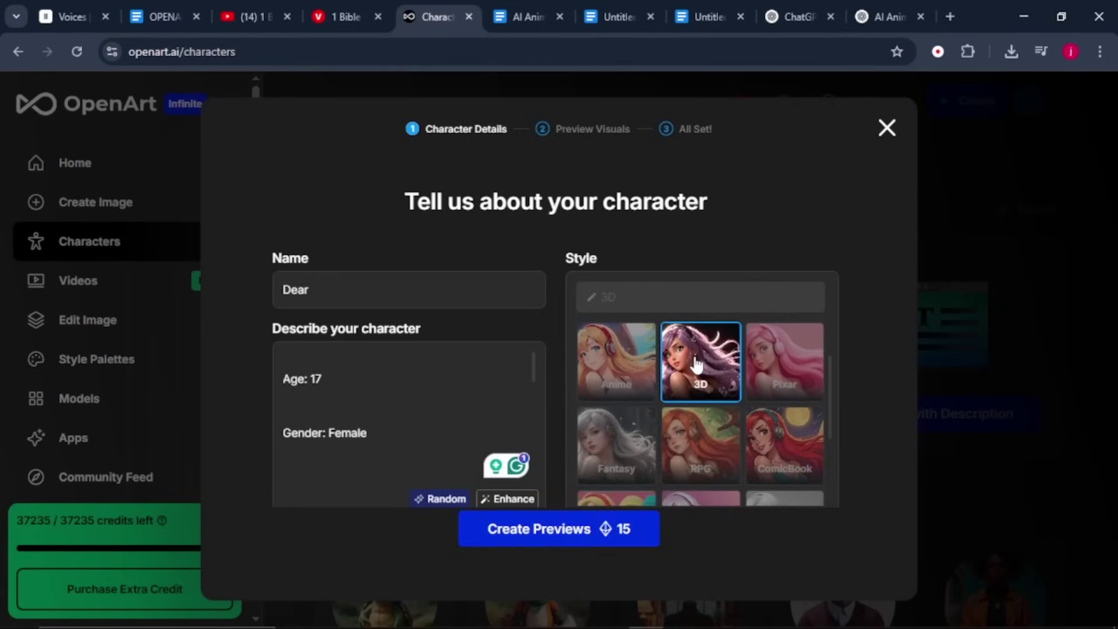
left_click(534, 531)
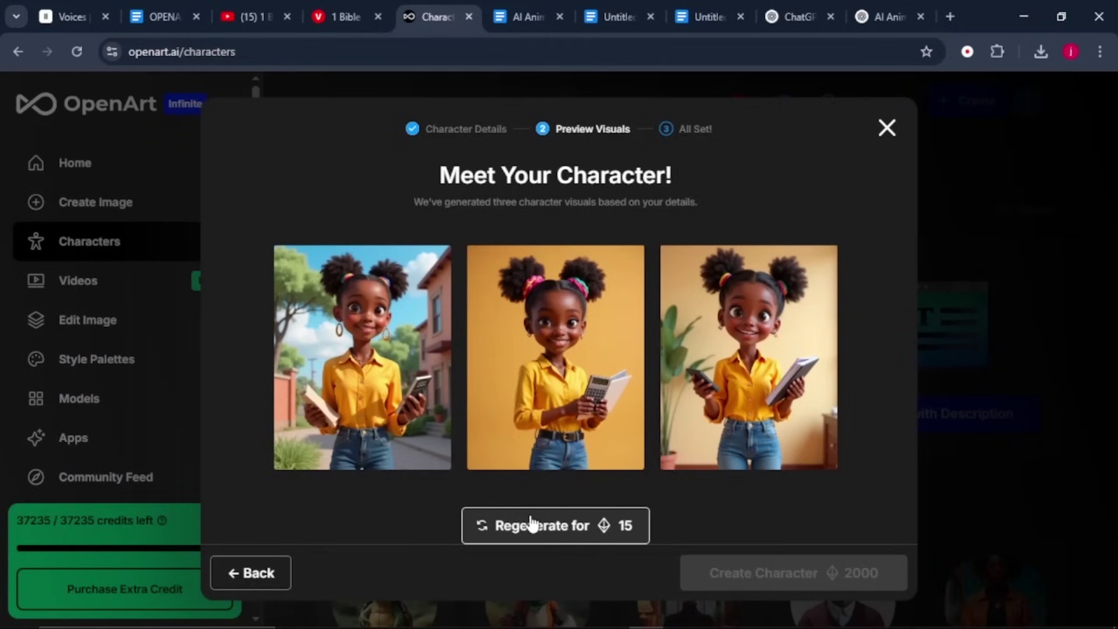
Select the first preview, with the street background, create the character from it, and close the progress dialog
left_click(369, 373)
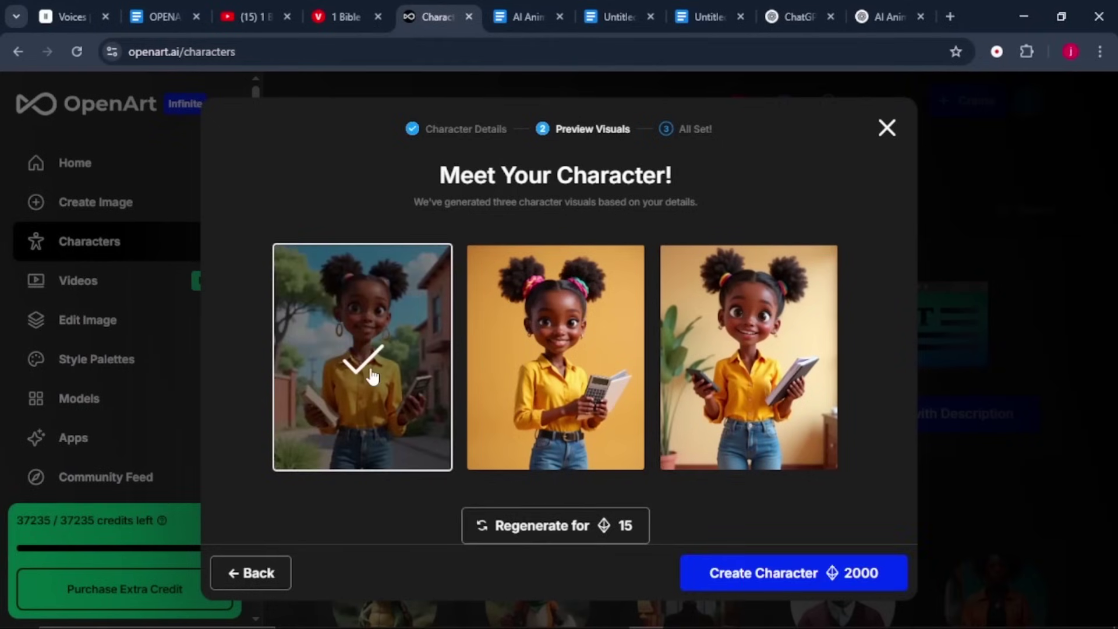
left_click(746, 577)
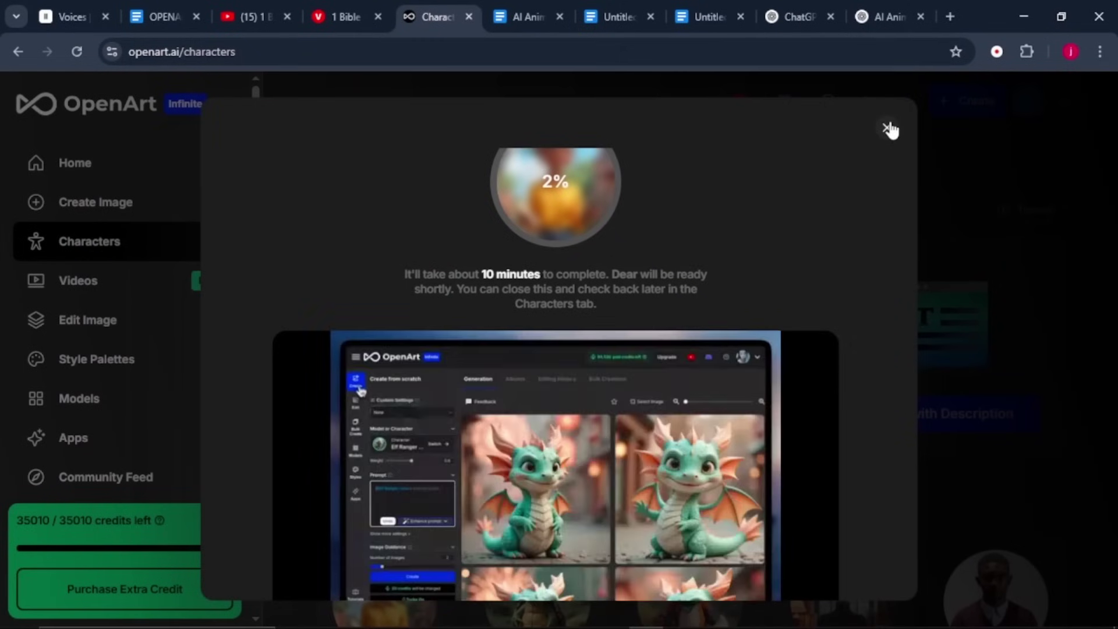
left_click(888, 128)
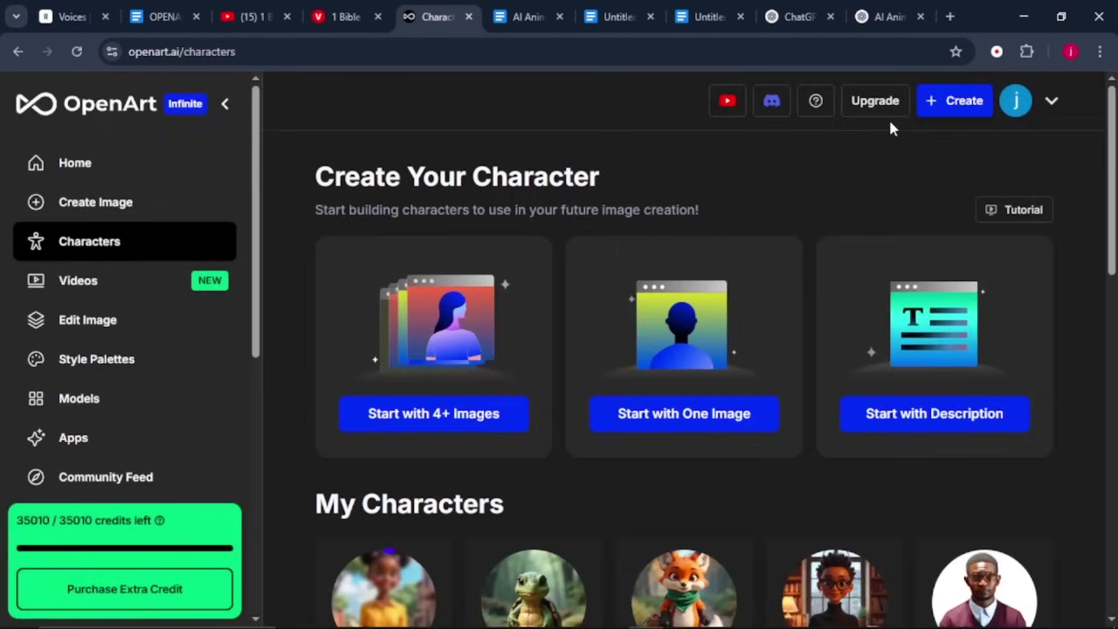
Start another character from a description, name it "Dears Father", describe the calm, wise-looking man in his mid-40s, choose 3D style, and create previews
left_click(906, 385)
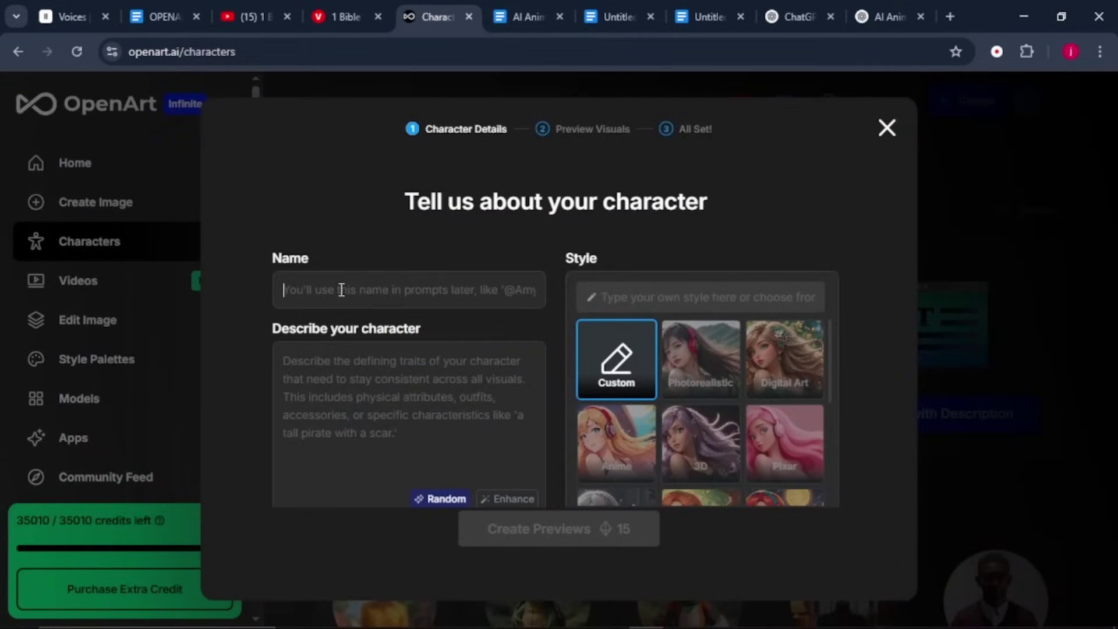
type("Deart")
key("BackSpace")
type("s Father")
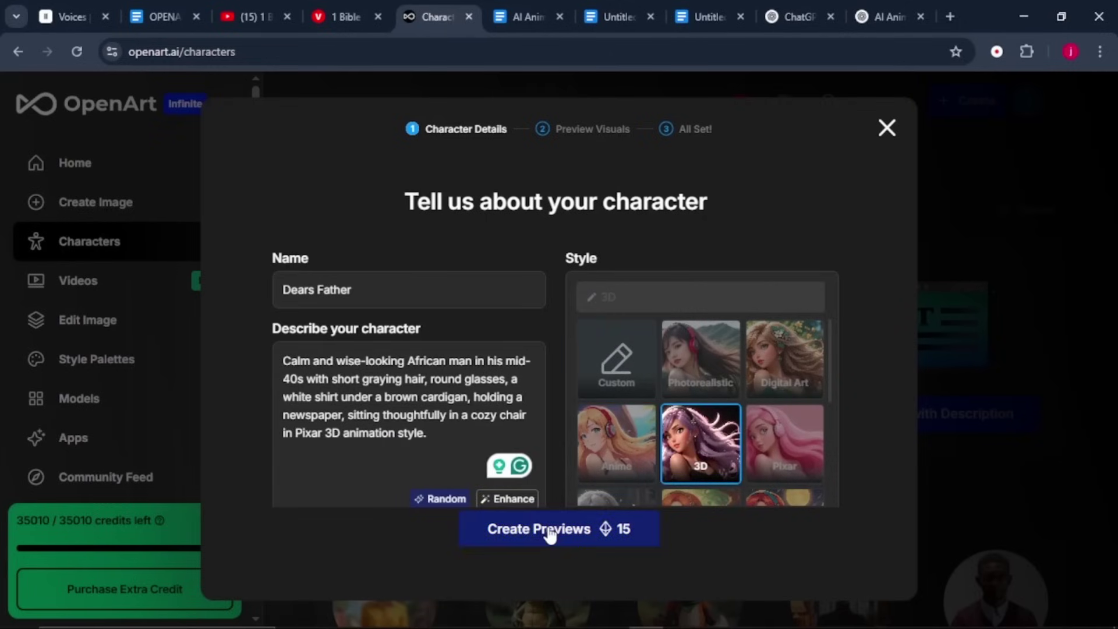
left_click(548, 528)
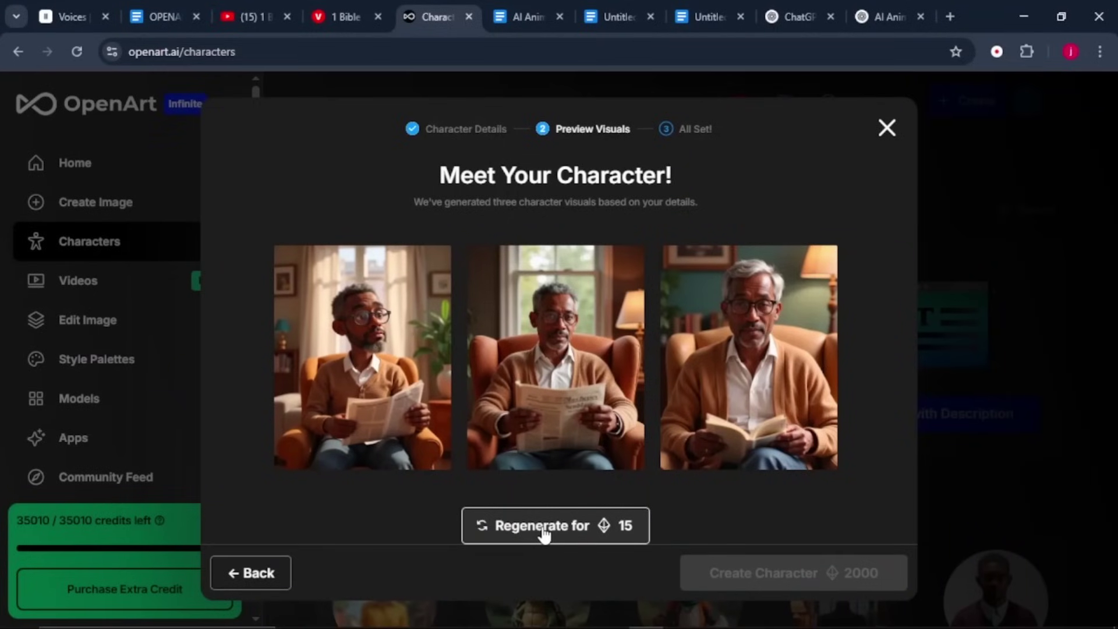
Select the first preview of the father holding a newspaper and create the character from it
left_click(400, 450)
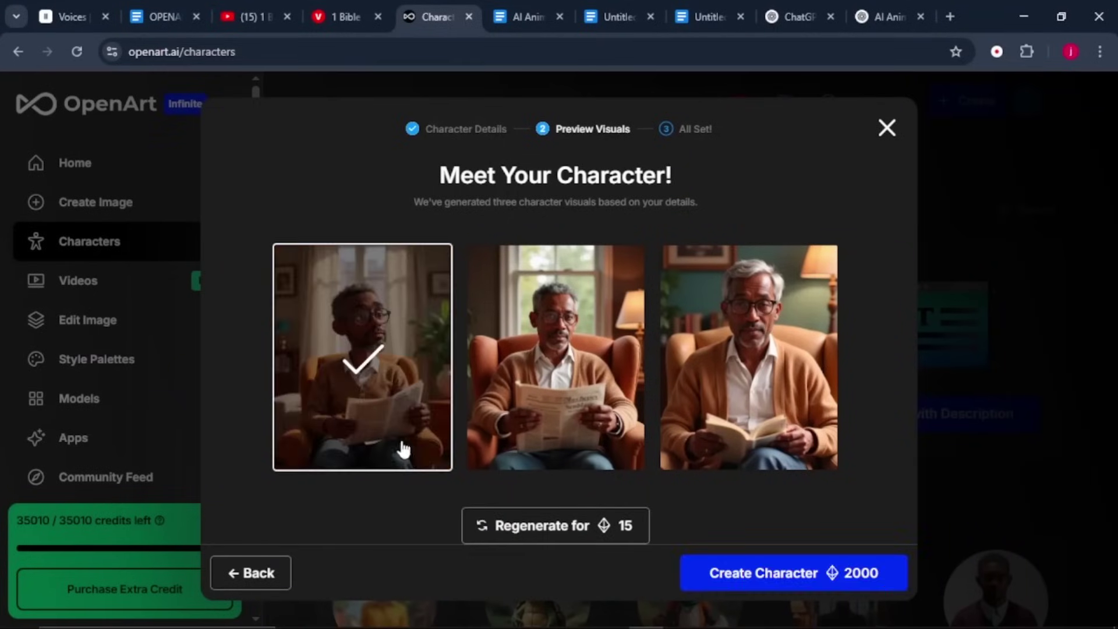
left_click(733, 572)
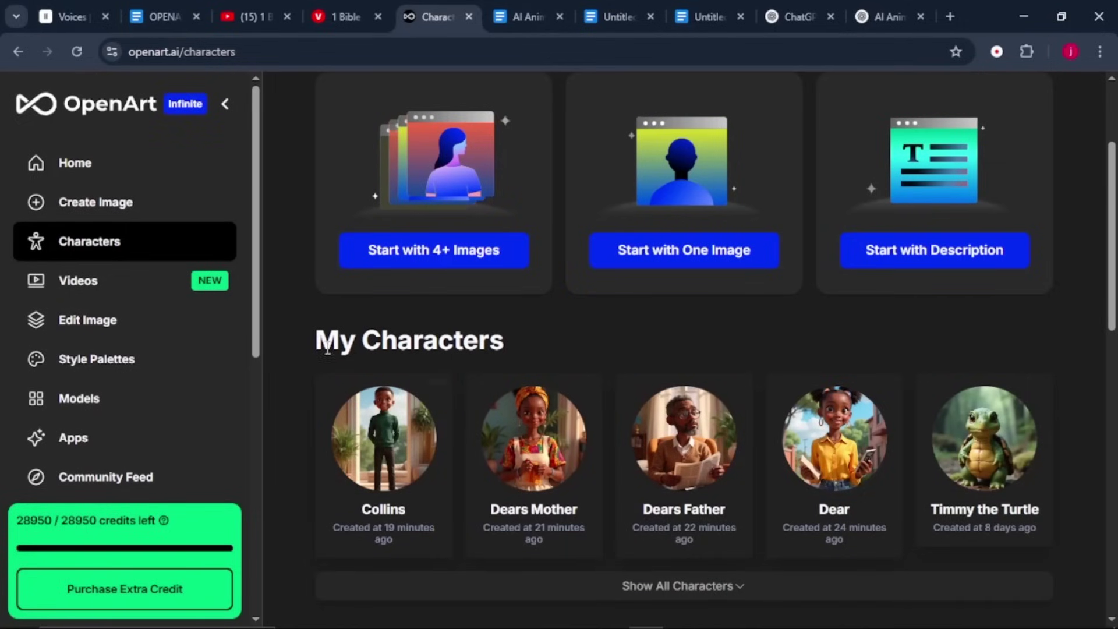
left_click_drag(313, 347, 551, 349)
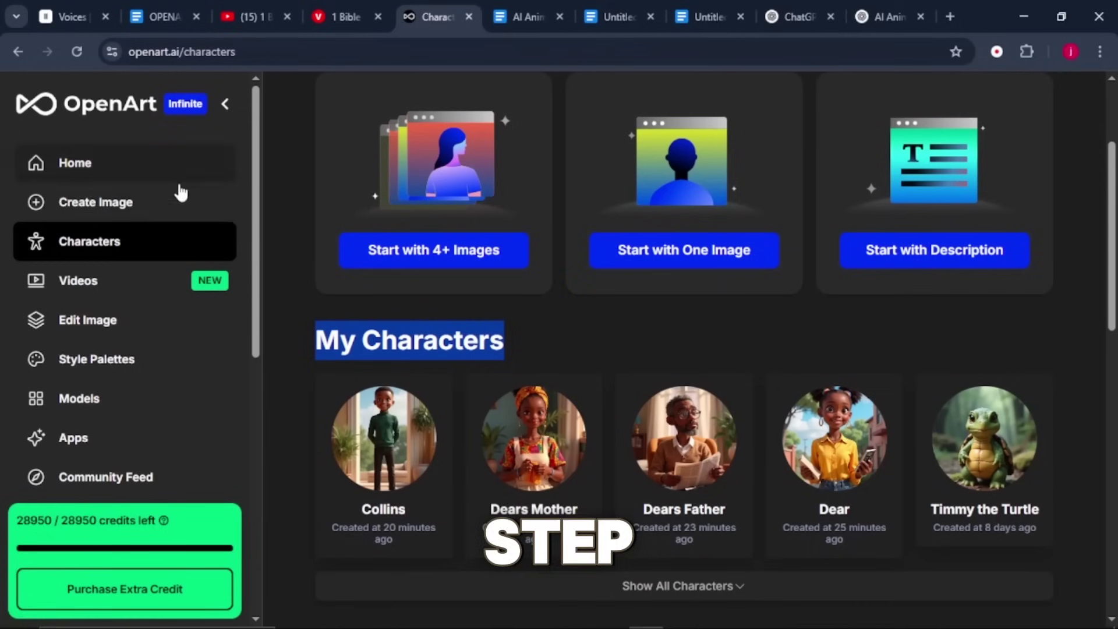
Open image creation and switch the model to the custom character Dears Father
left_click(166, 213)
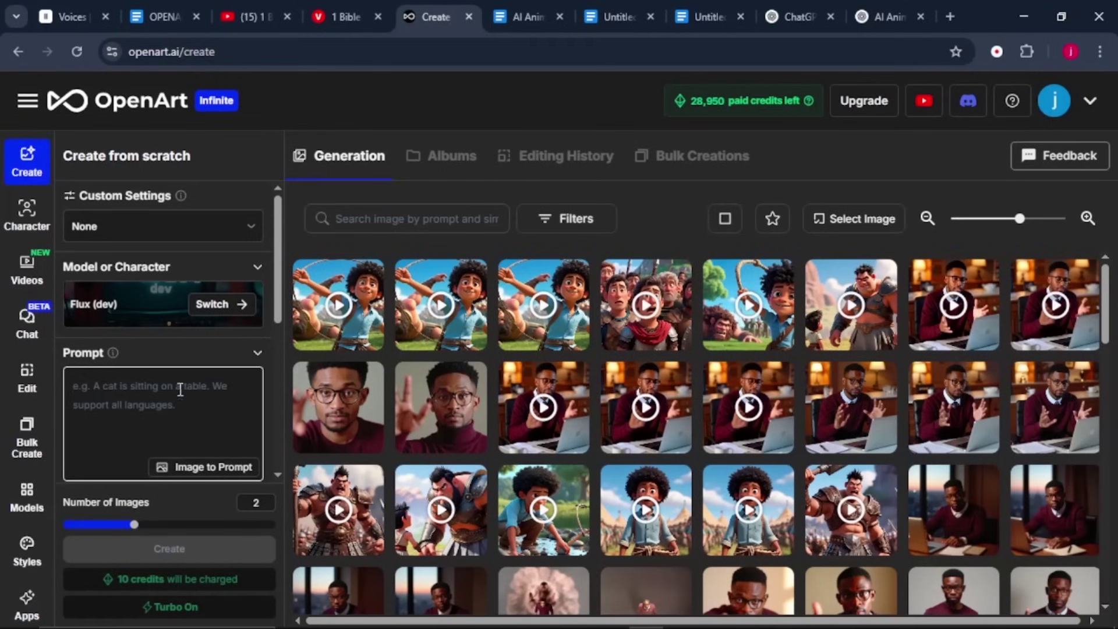
left_click(224, 311)
left_click(274, 163)
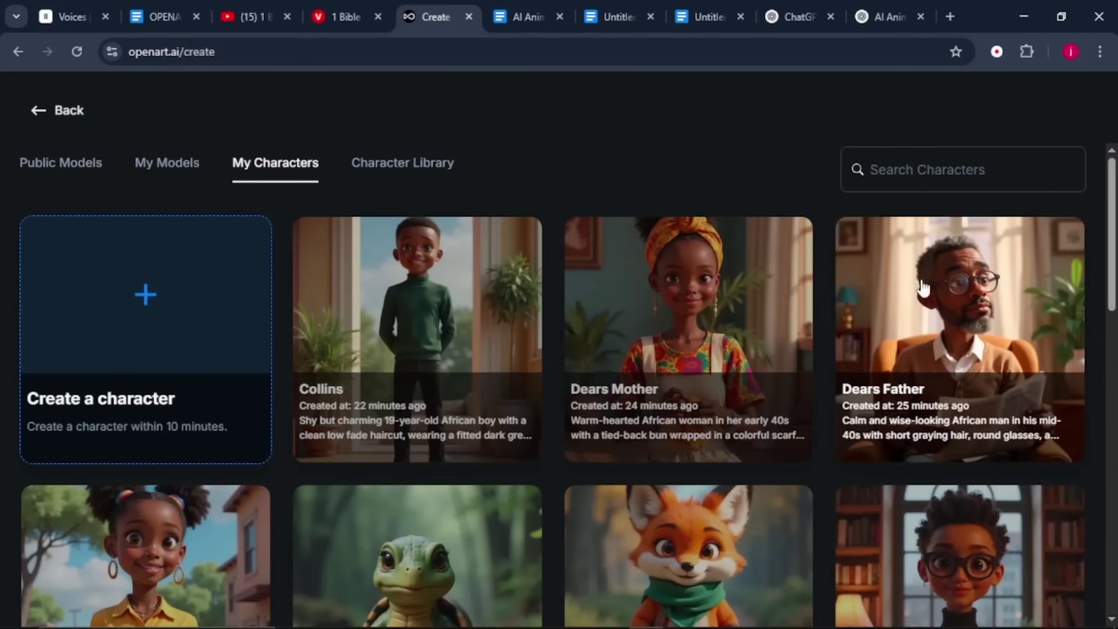
left_click(919, 295)
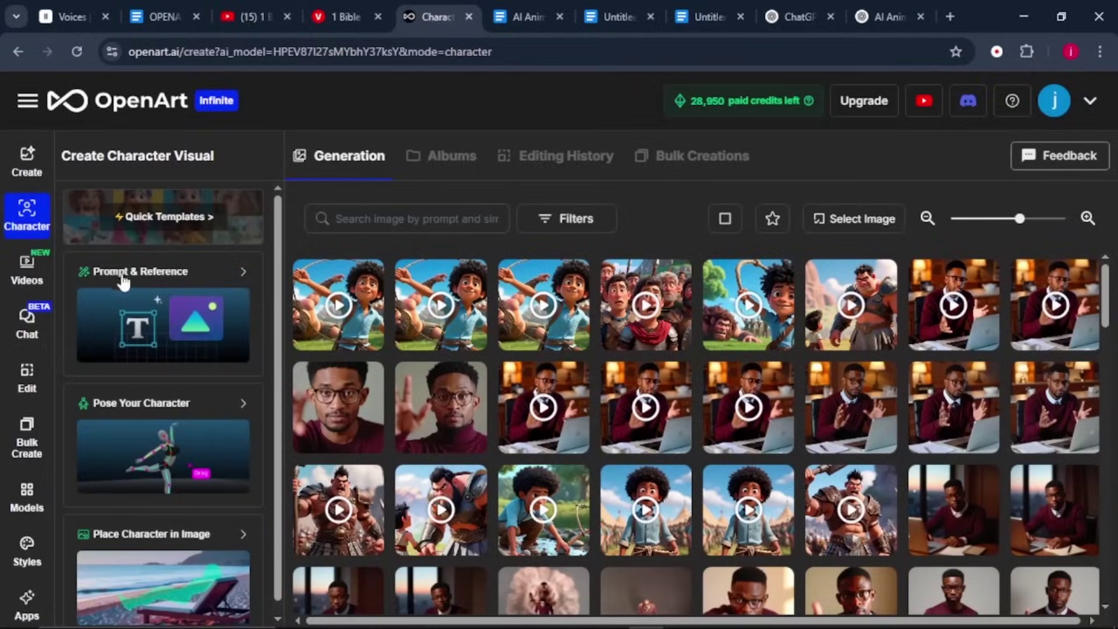
Use the Prompt & Reference mode and add Dears Mother as the second character
left_click(186, 320)
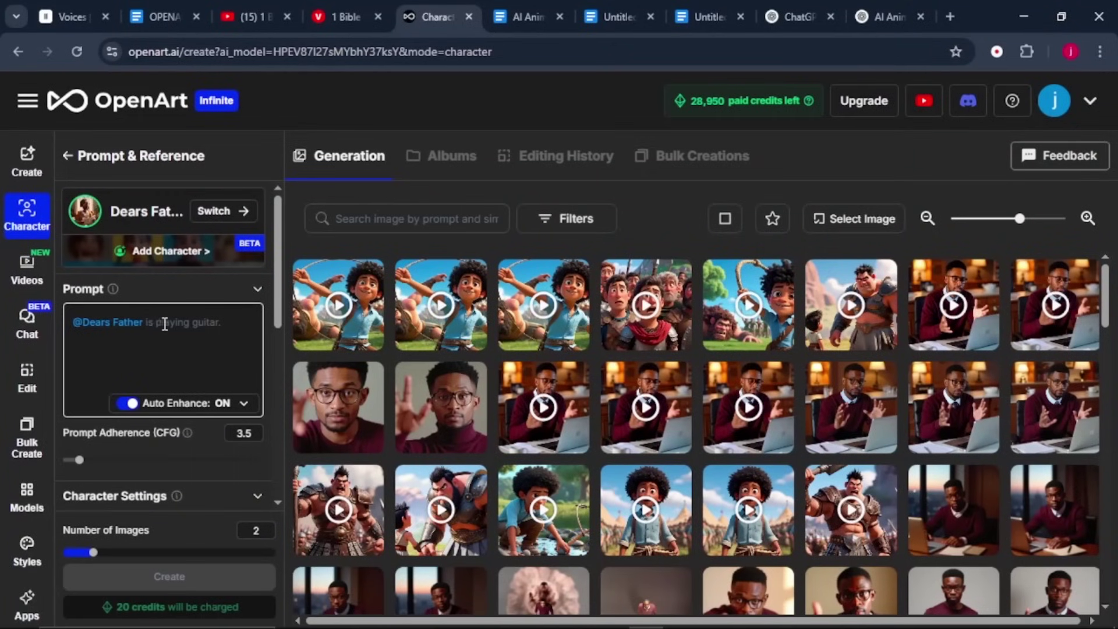
left_click(163, 262)
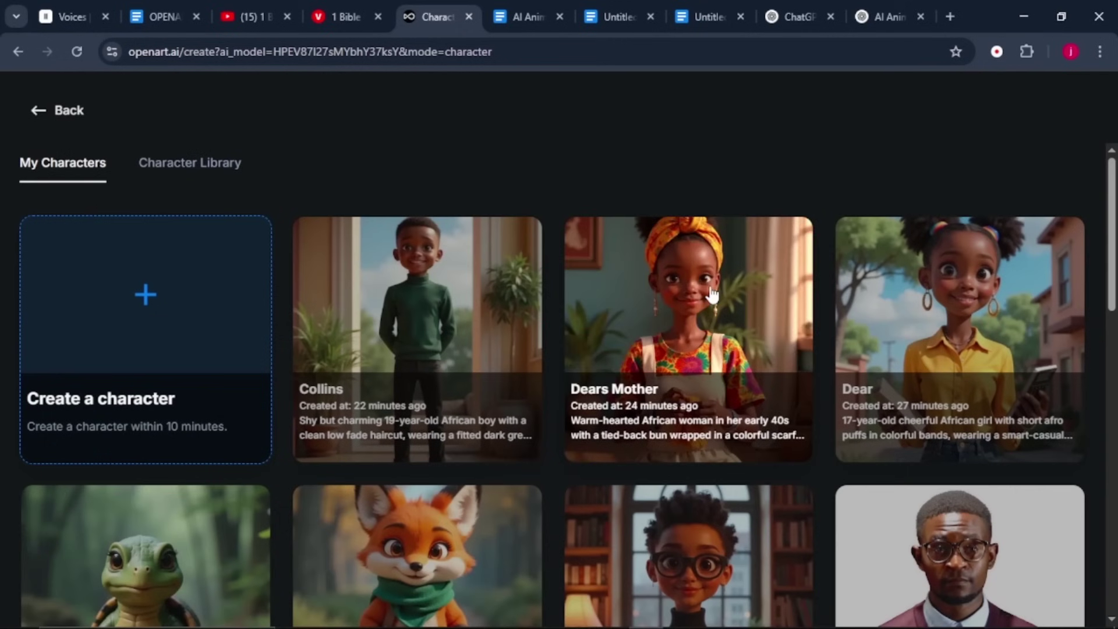
left_click(711, 294)
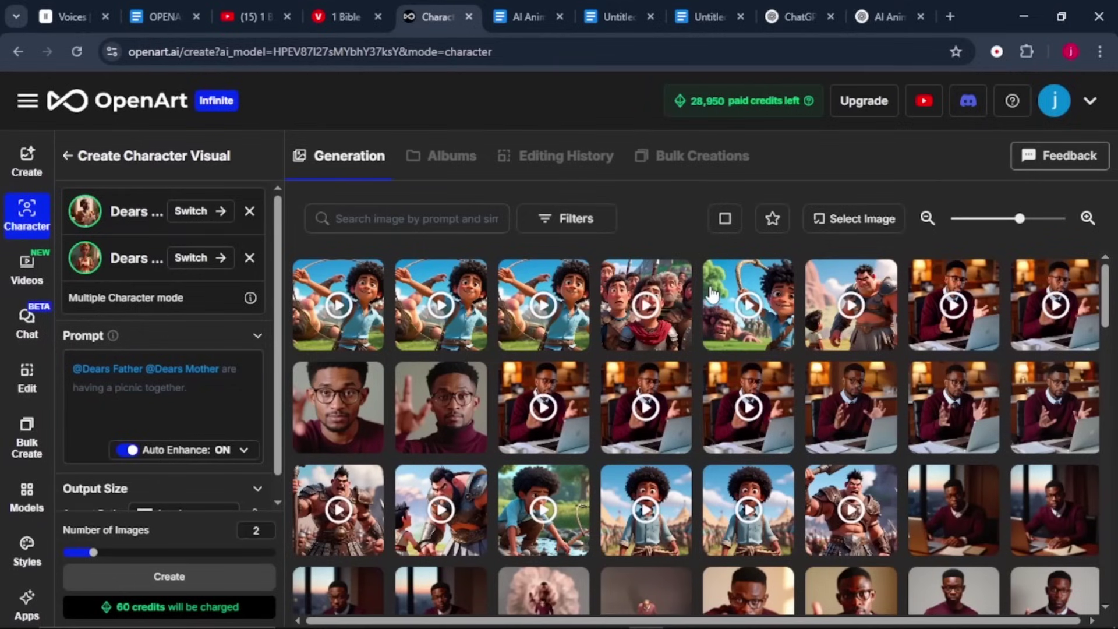
Set the number of images to 4 and paste the living-room scene description after the two character mentions in the prompt
left_click(214, 376)
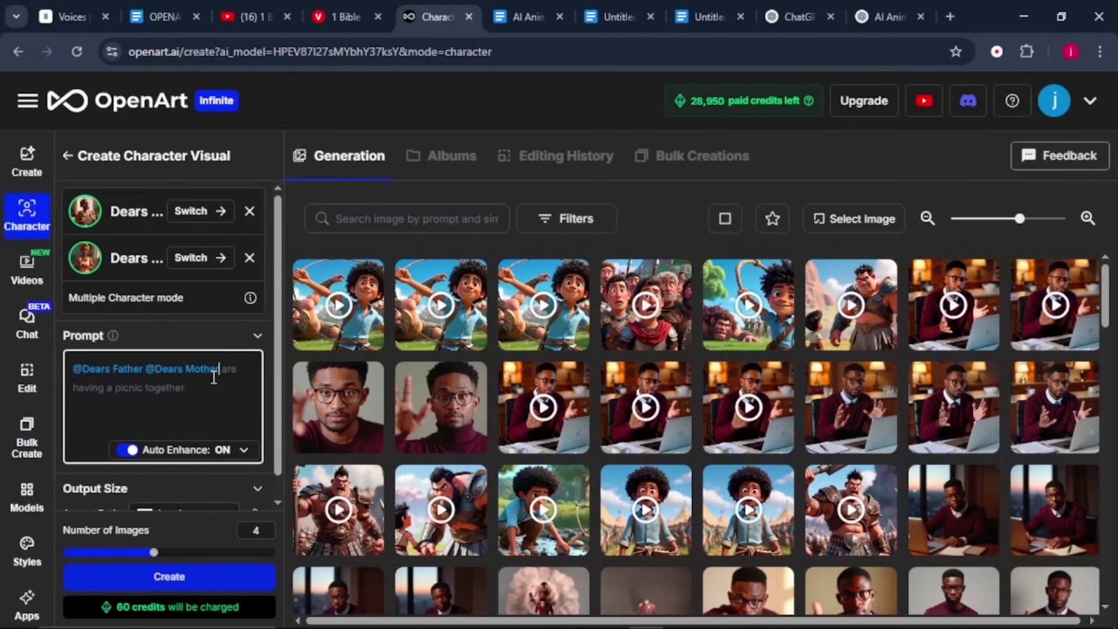
right_click(208, 385)
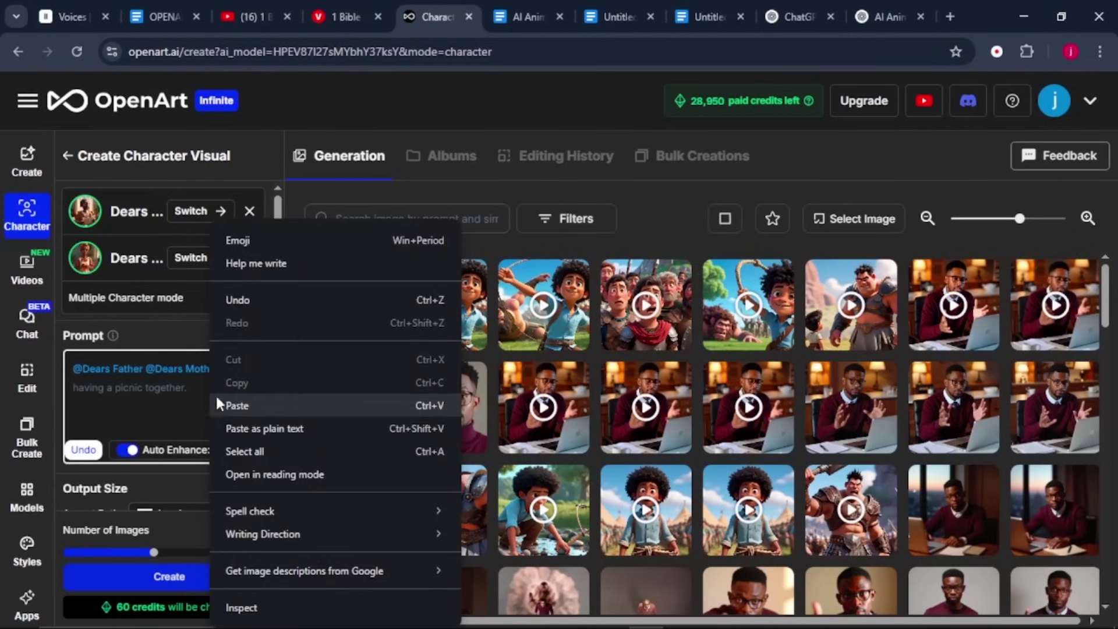
left_click(236, 406)
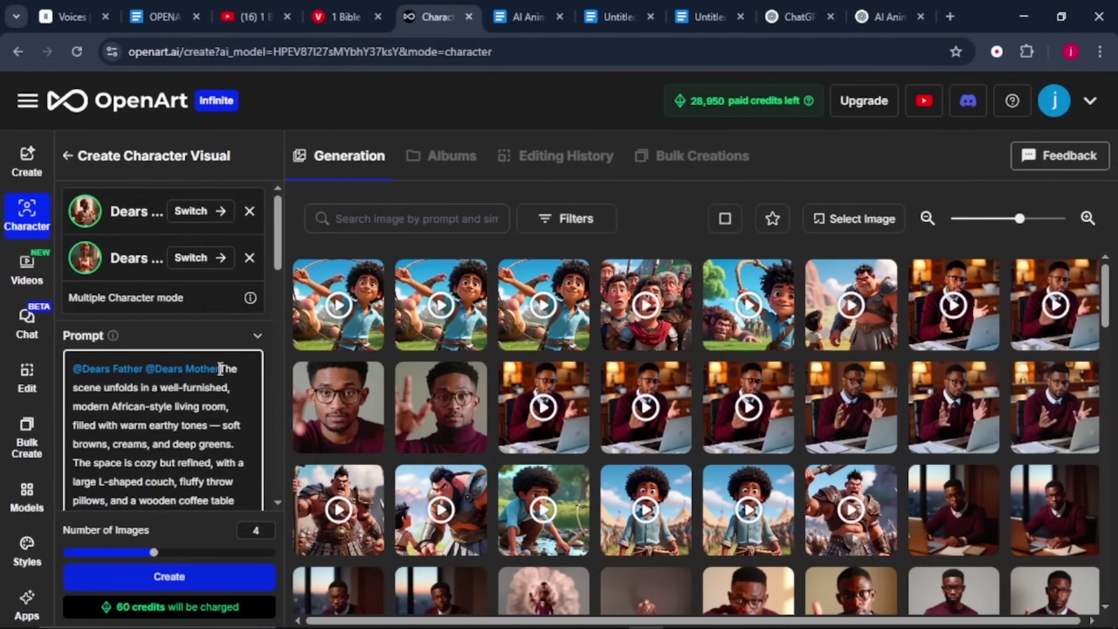
Use the Landscape aspect ratio and generate the scene images of the two characters
scroll(224, 373, "down", 10)
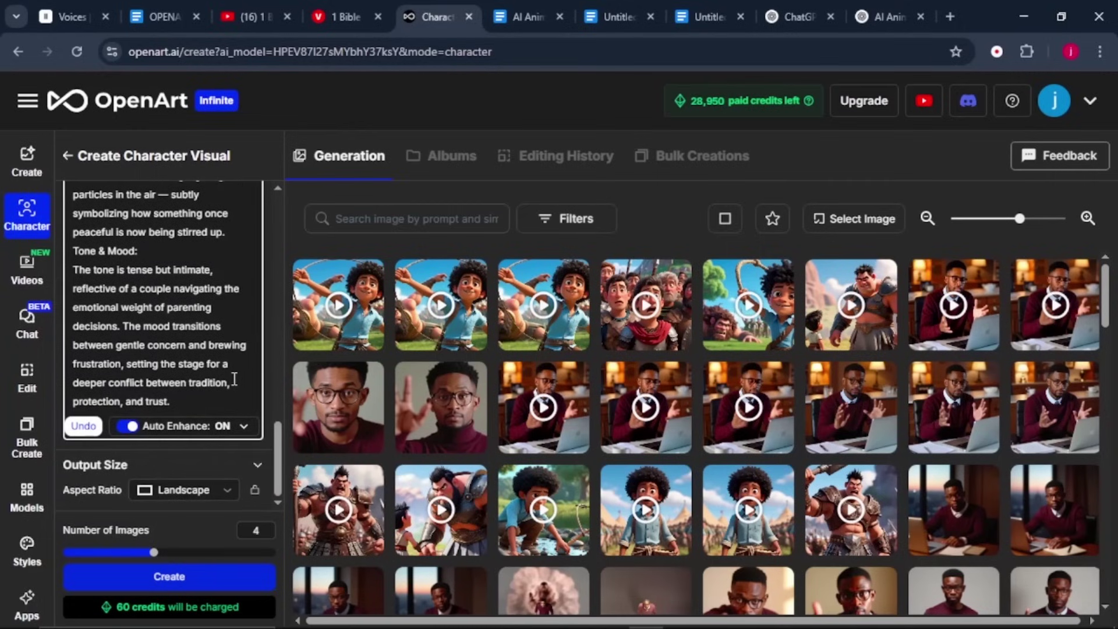
left_click(195, 491)
left_click(201, 502)
left_click(218, 584)
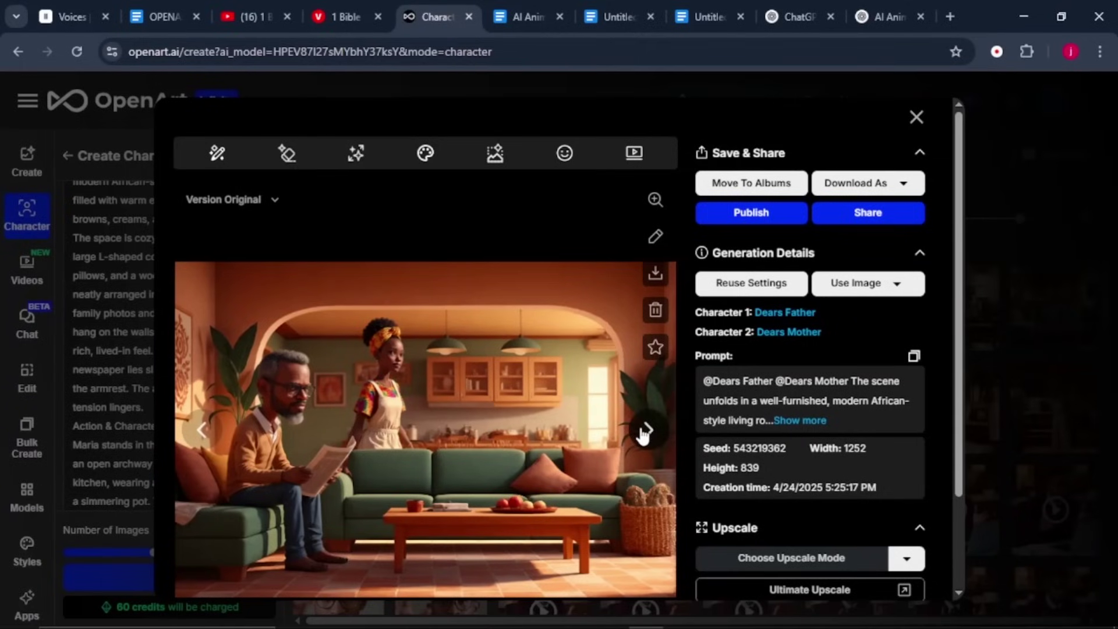
Review the generated living-room scene images one after another in the image viewer
left_click(645, 431)
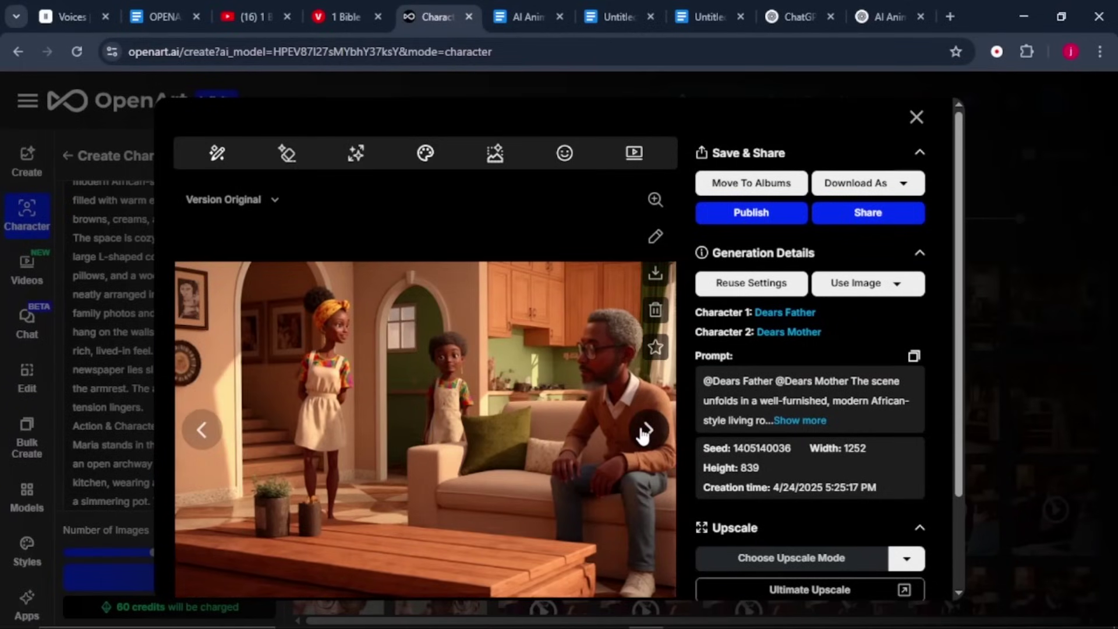
left_click(646, 431)
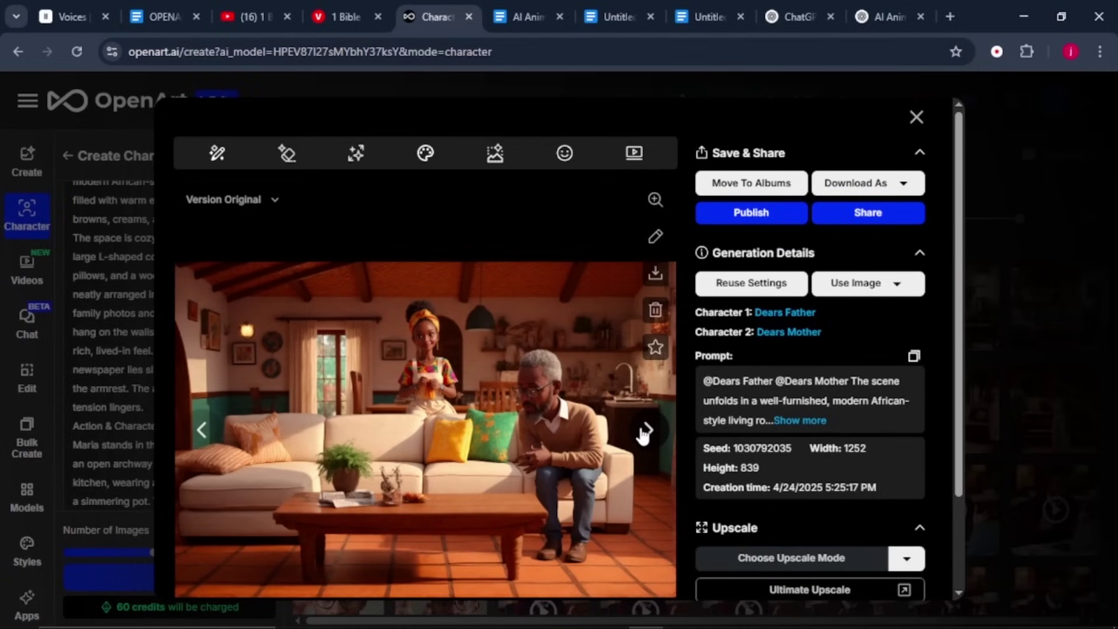
left_click(646, 430)
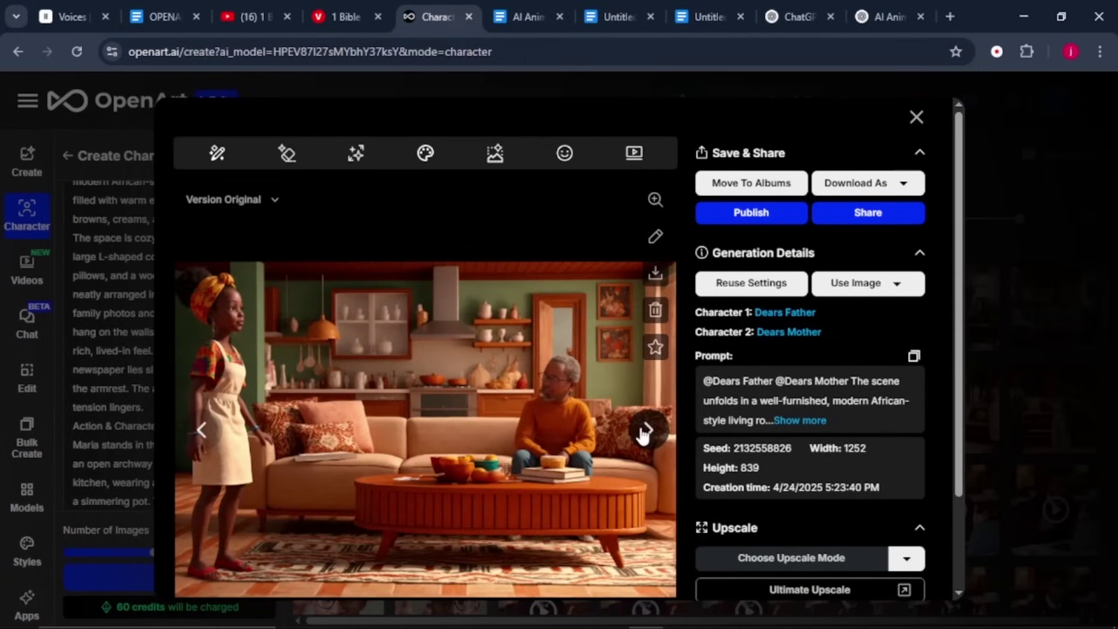
left_click(646, 431)
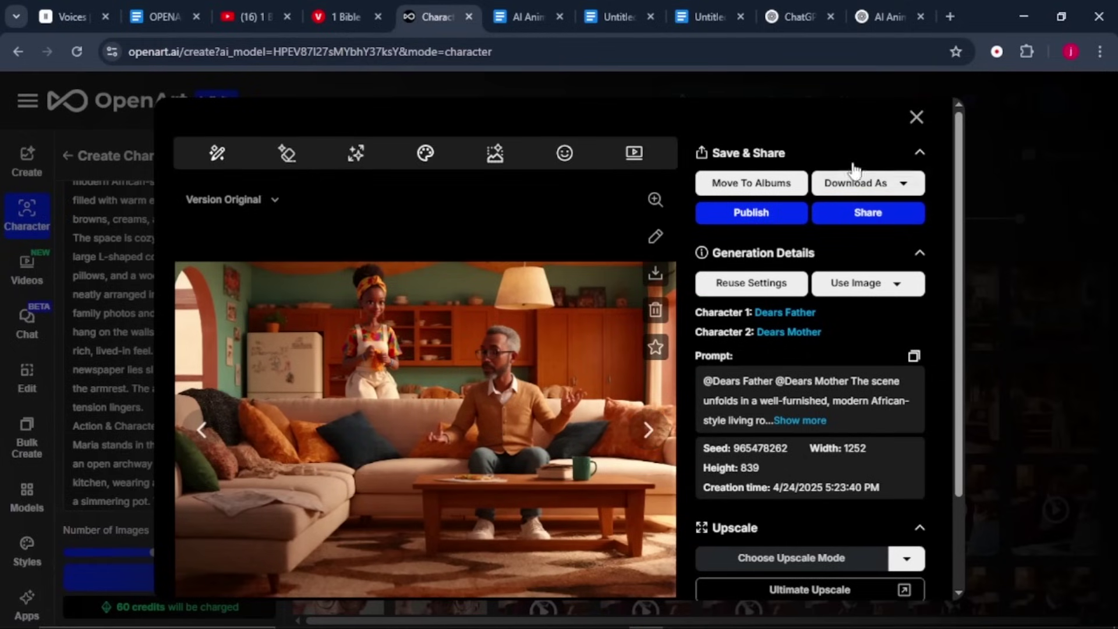
left_click(916, 117)
Replace the Dears Mother mention in the prompt with the description of sitting on the couch edge, and remove Dears Mother as second character
scroll(161, 284, "up", 4)
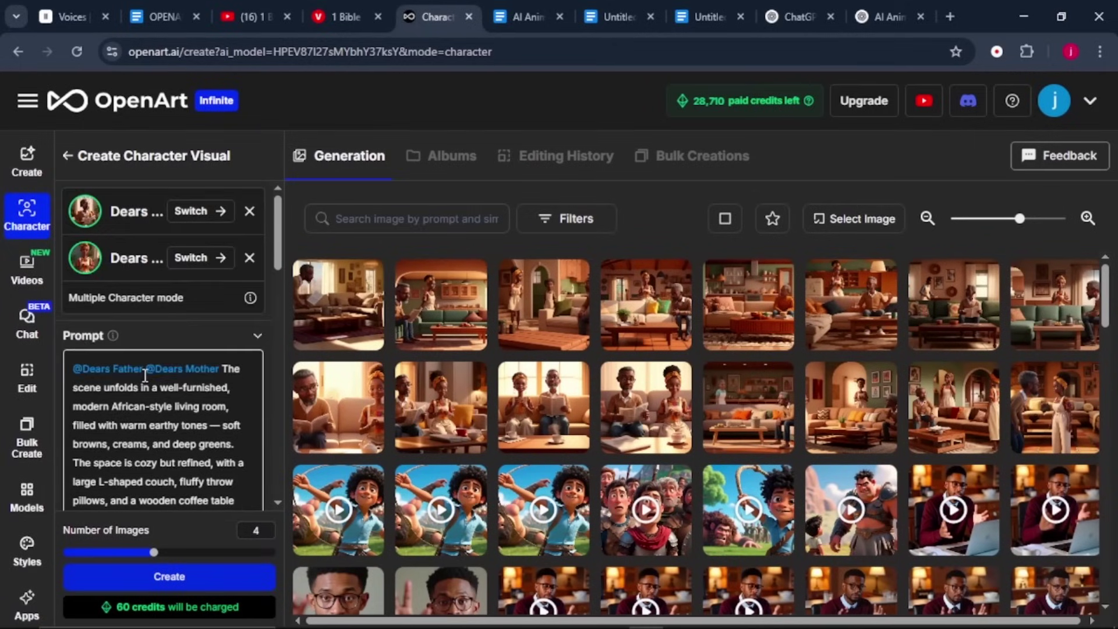
left_click(144, 368)
left_click_drag(216, 372, 220, 373)
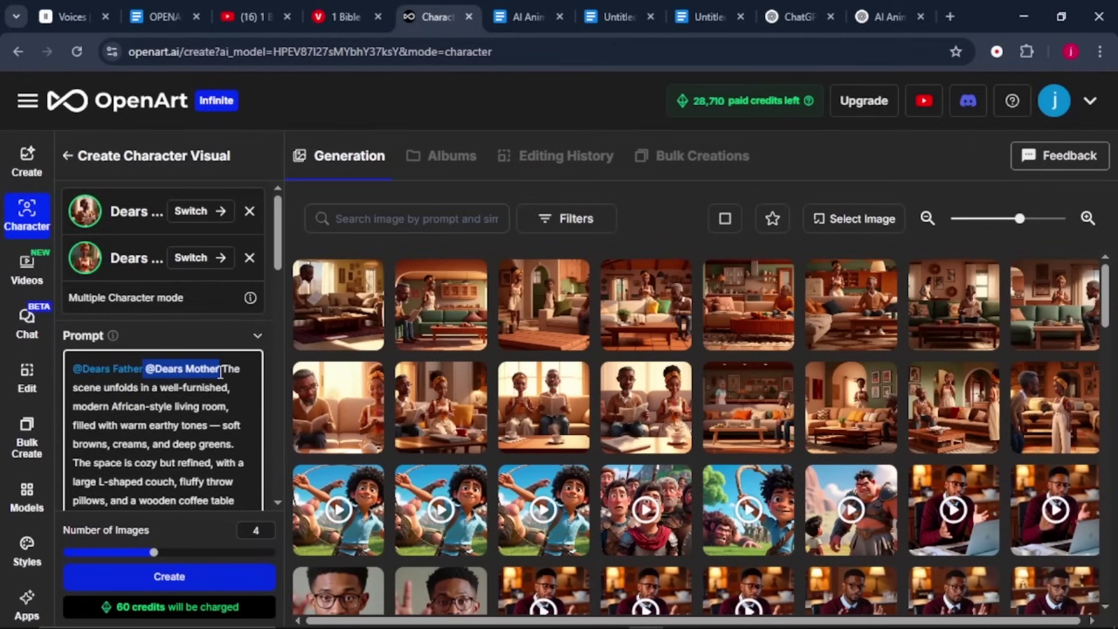
key("BackSpace")
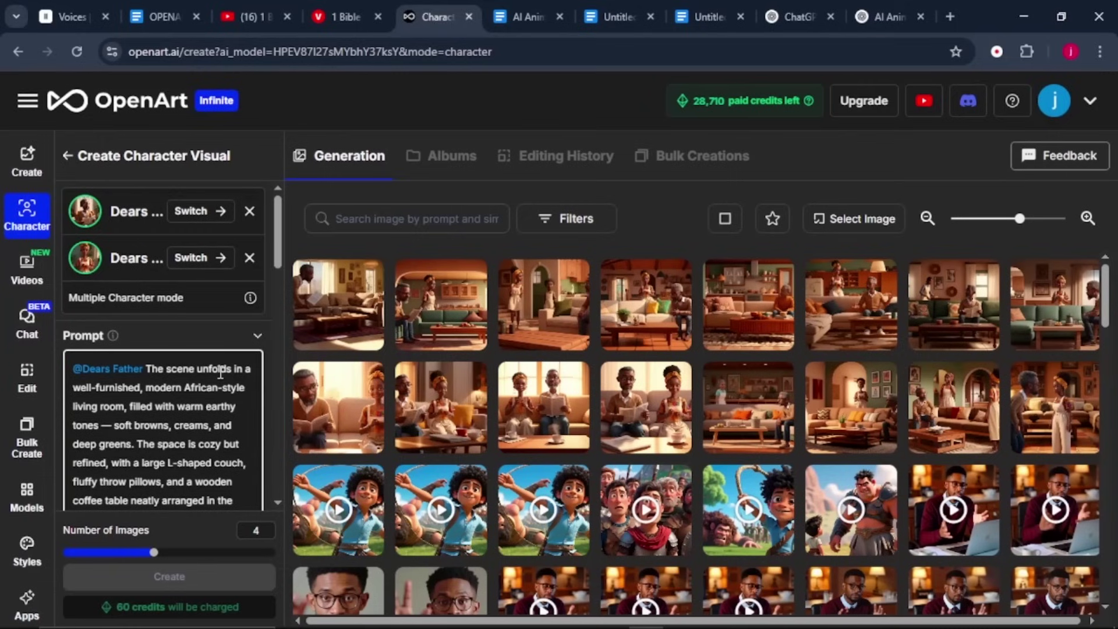
type("ryson is seated on the edge of the couch, elbows on knees, staring at the floor. As he speaks, he looks up at Maria with frustration, gesturing with one hand, newspaper in the other. His tone is calm but questioning, full of unresolved confusion.")
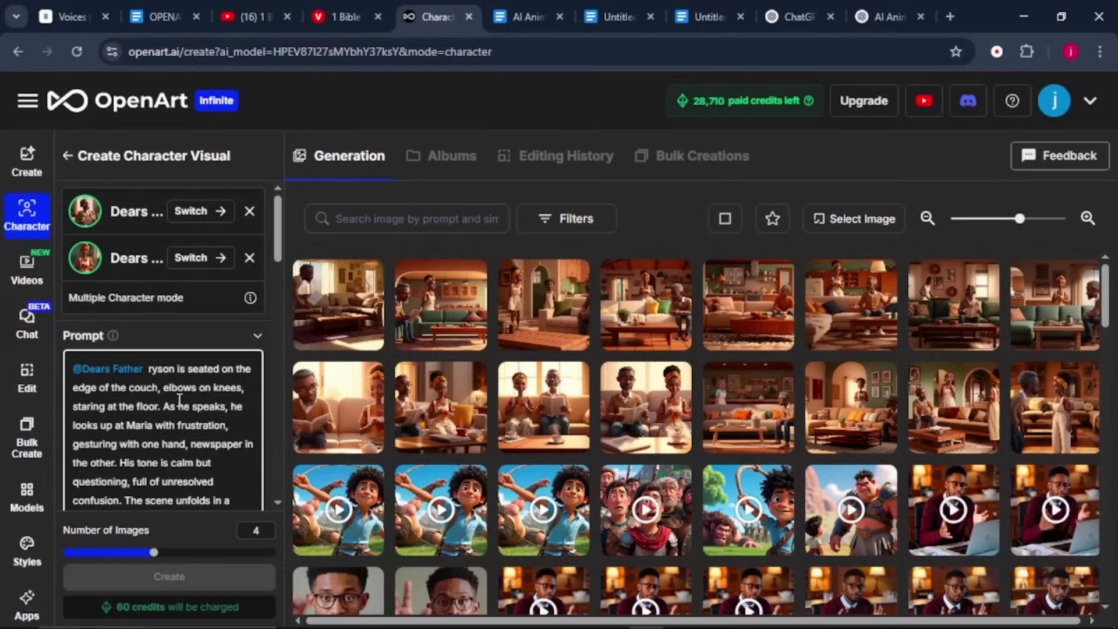
key("ctrl+BackSpace")
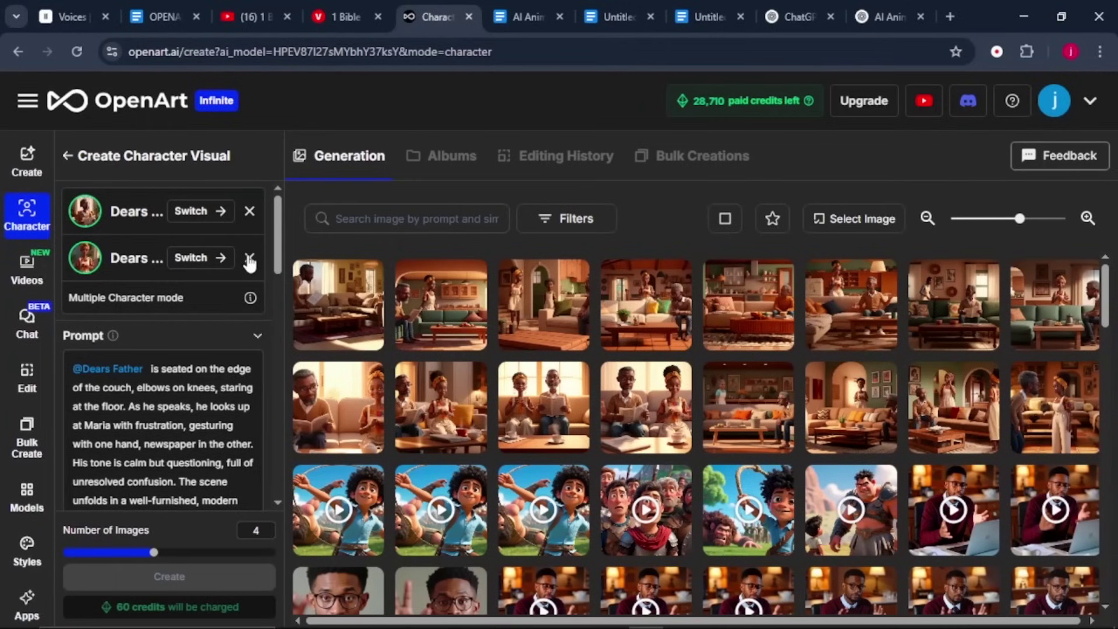
left_click(249, 259)
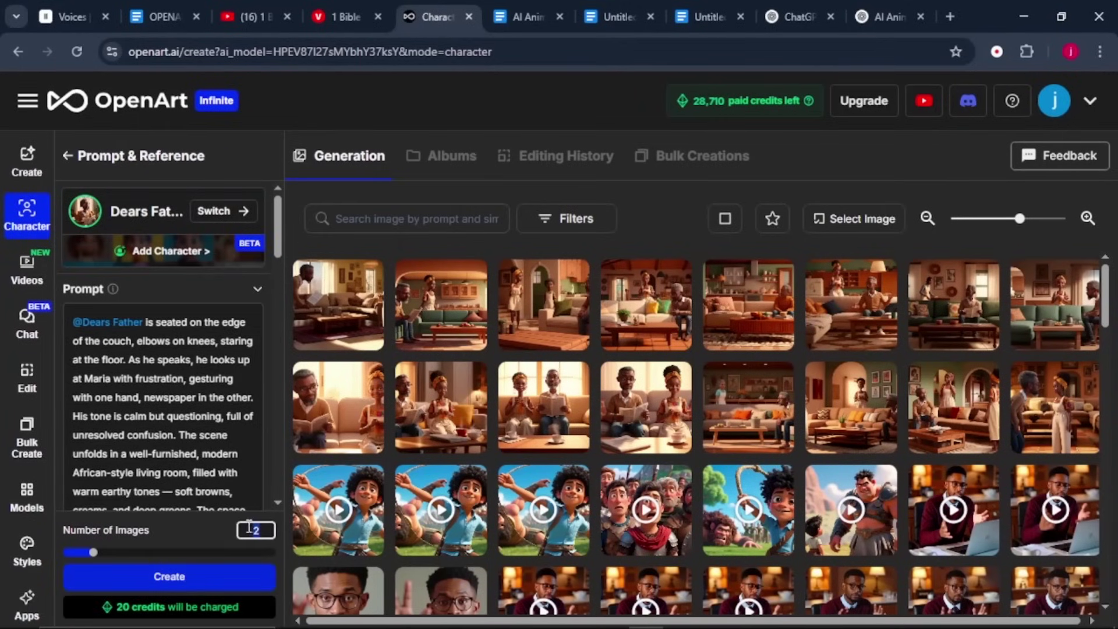
Generate 3 images of Dears Father on the couch and review the results in the image viewer
left_click(239, 573)
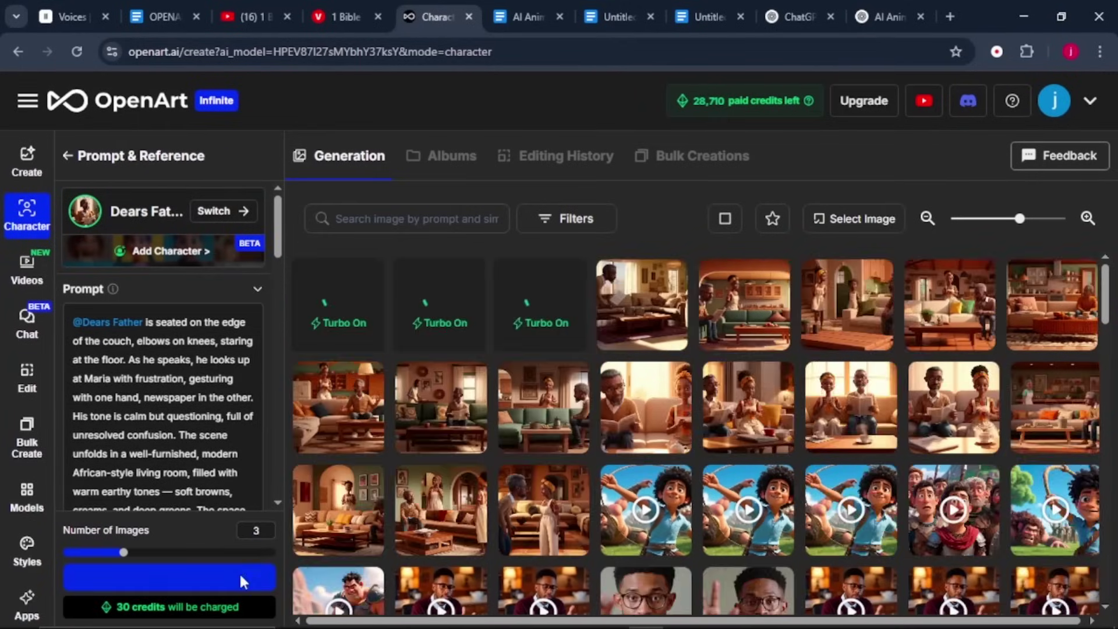
left_click(656, 434)
left_click(650, 431)
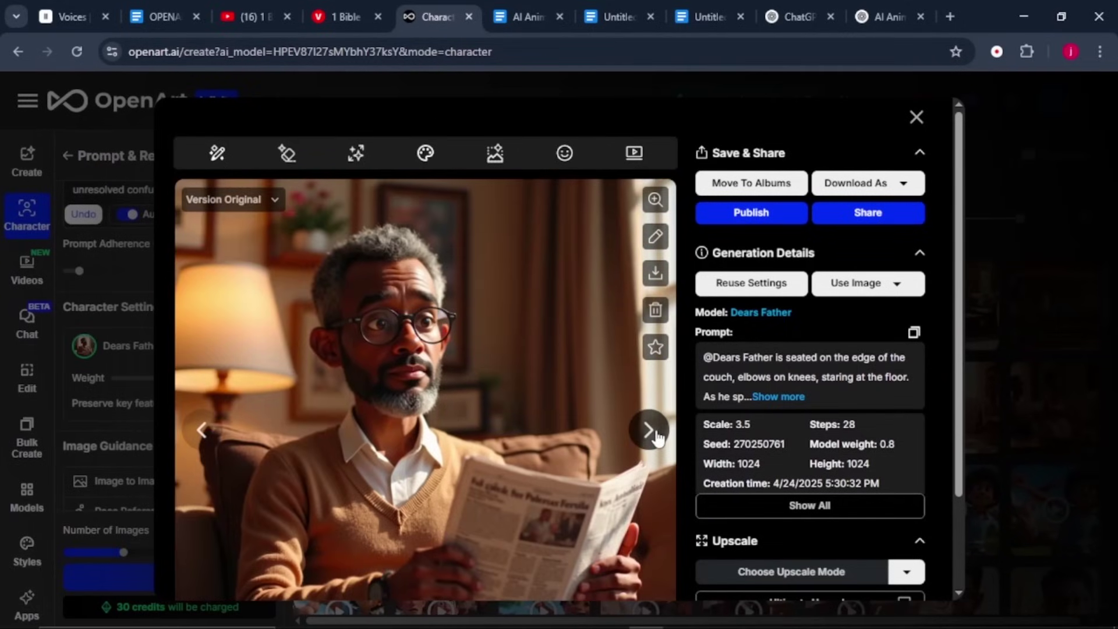
left_click(917, 116)
Switch the character from Dears Father to Dears Mother and generate 3 images with the same couch prompt
scroll(212, 214, "up", 5)
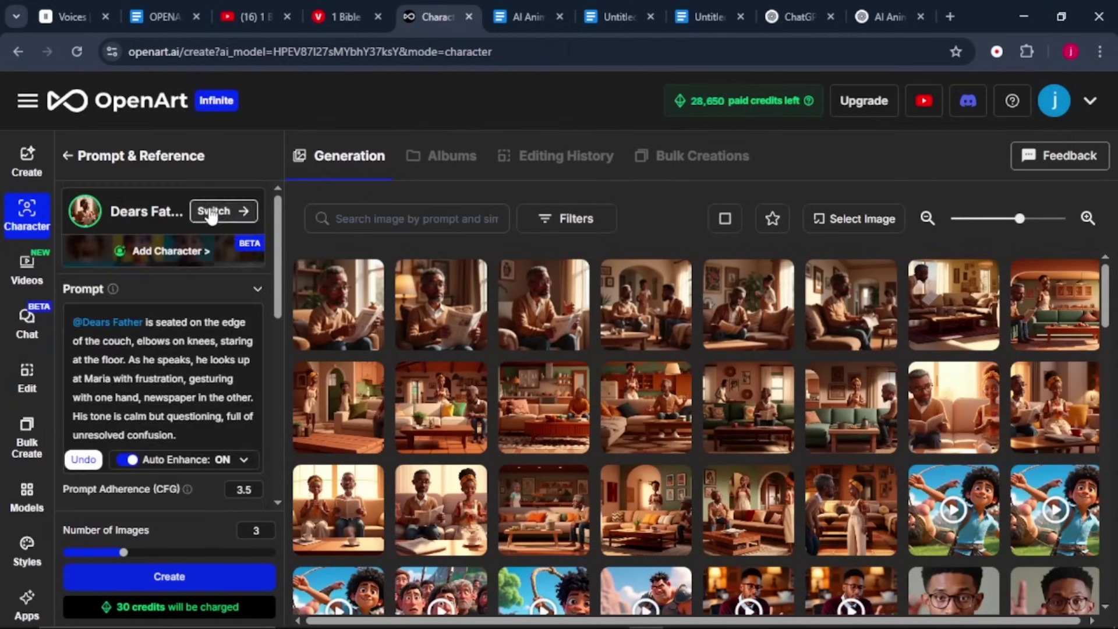
left_click(212, 214)
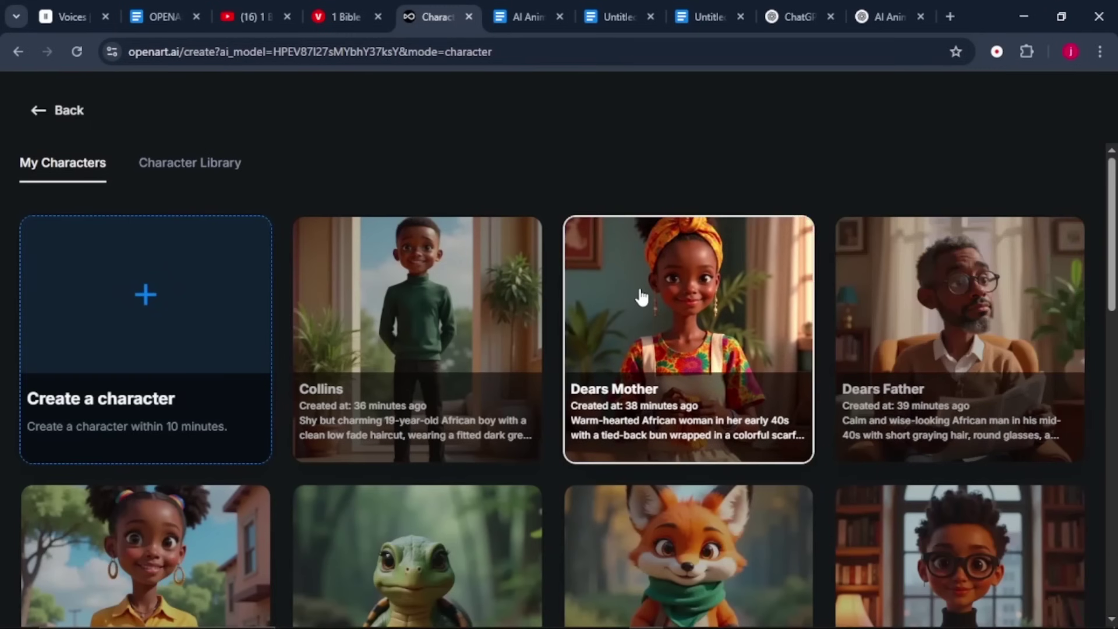
left_click(639, 294)
left_click(148, 322)
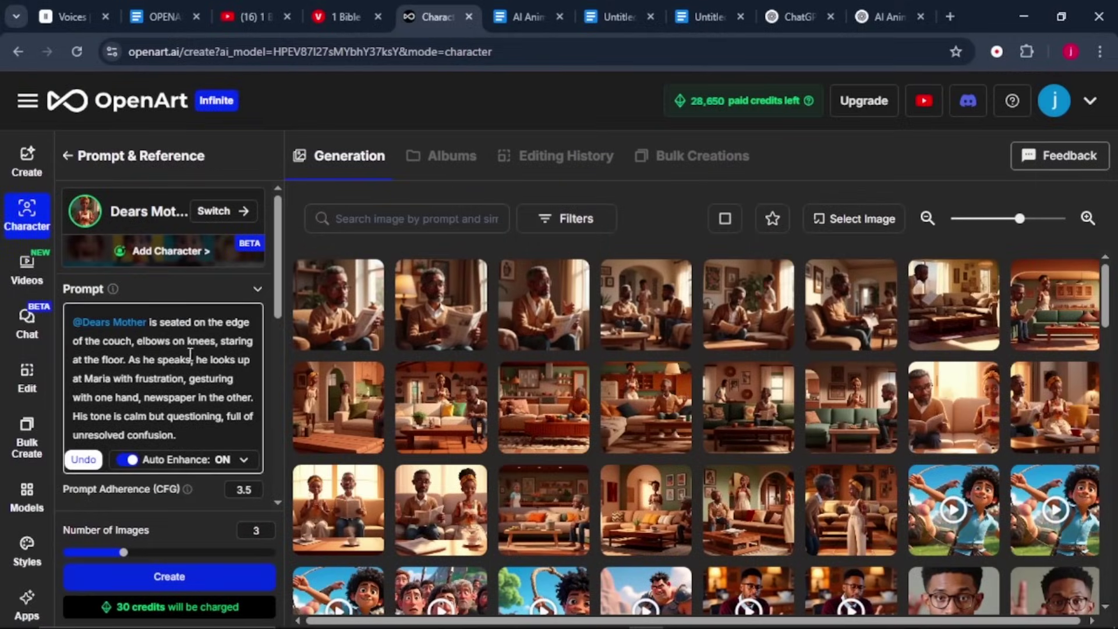
left_click(169, 576)
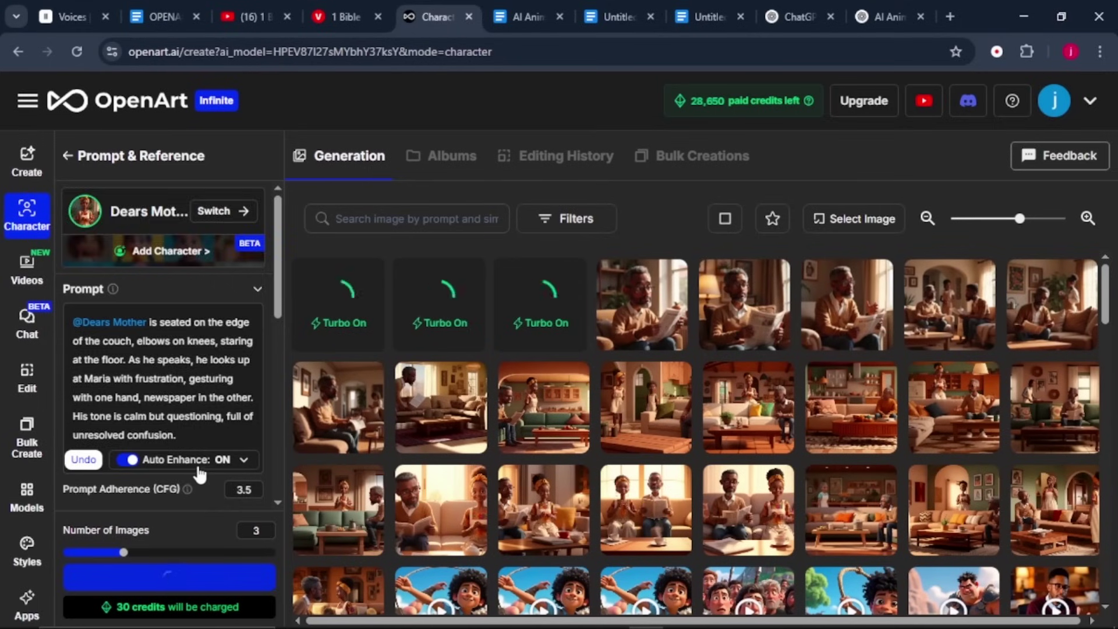
scroll(200, 473, "down", 1)
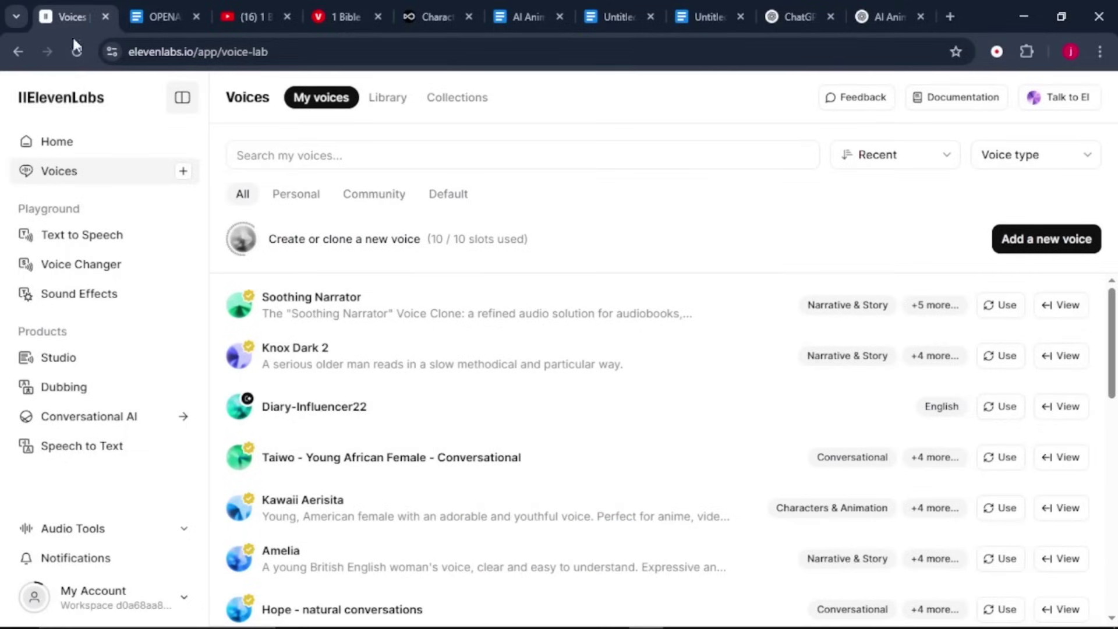
In ElevenLabs, open the Voice Changer, upload Tryson 1.mp3 and play the original recording
left_click(61, 266)
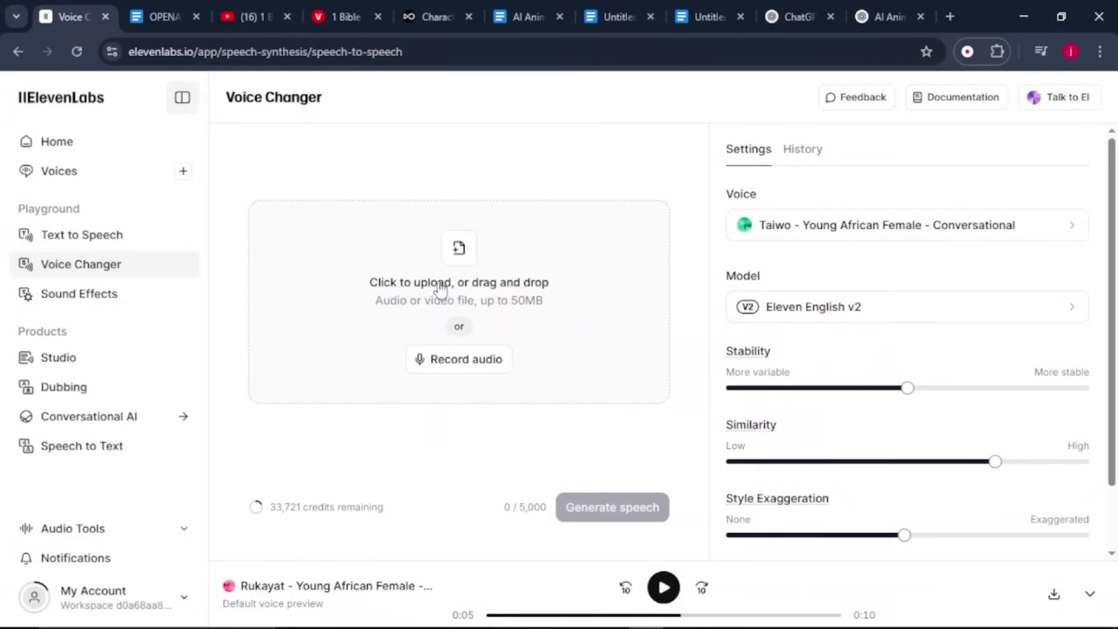
left_click(471, 290)
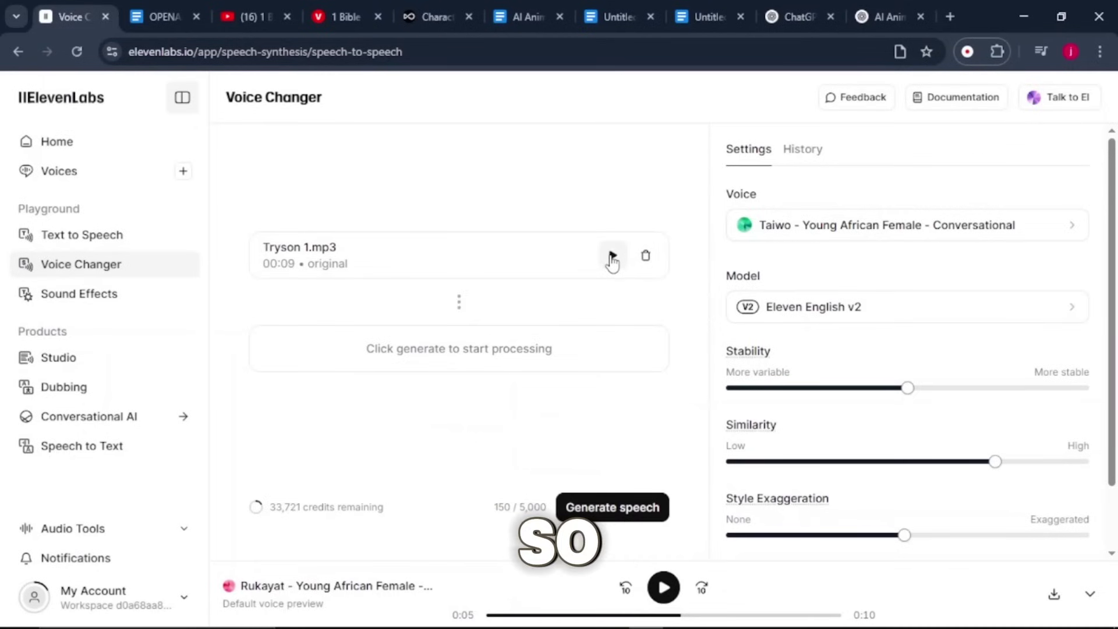
left_click(612, 257)
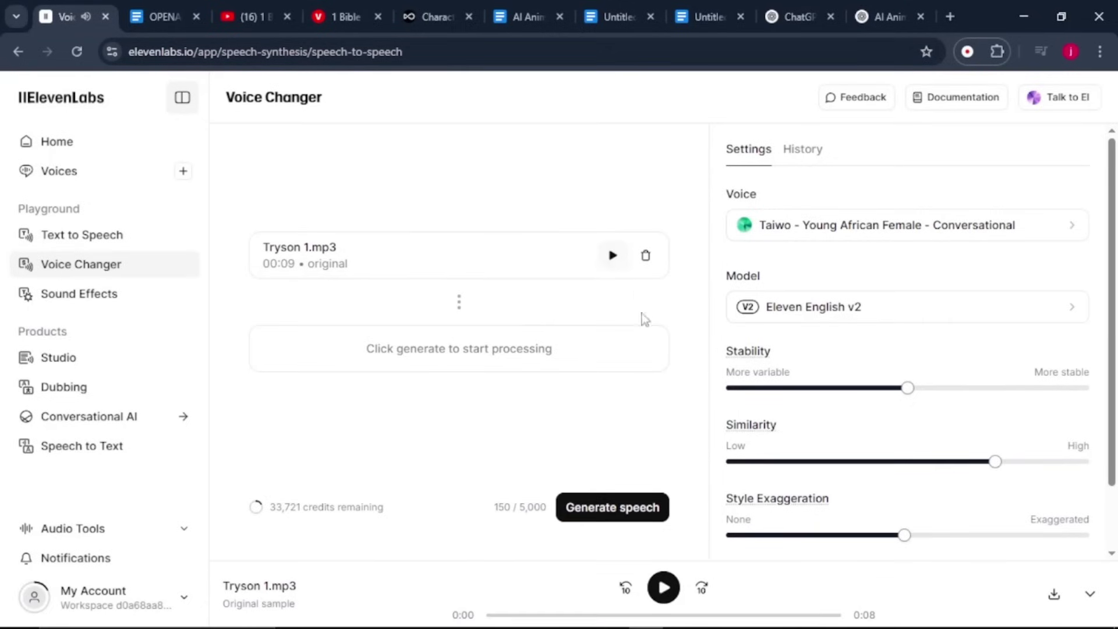
Convert Tryson 1.mp3 to the Grandpa Spuds Oxley voice and download the converted speech
left_click(830, 233)
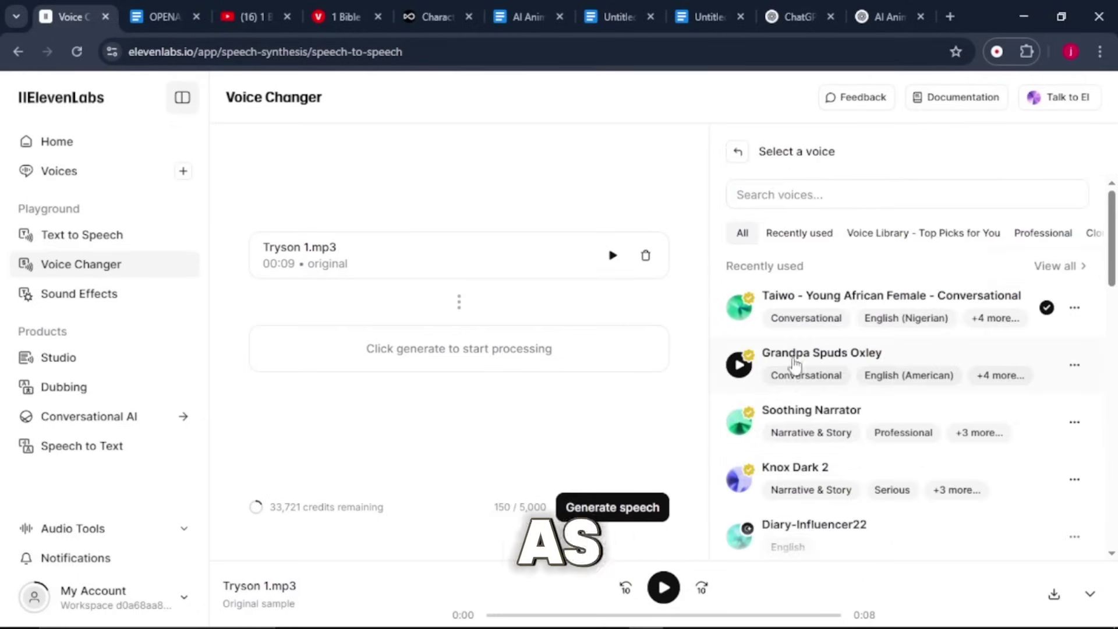
left_click(801, 361)
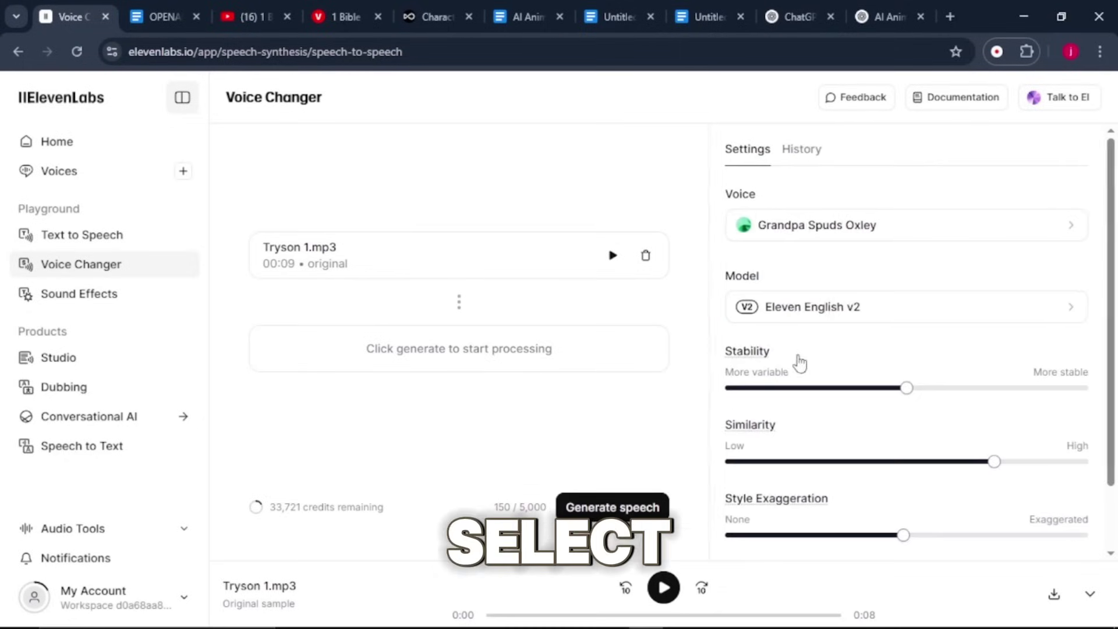
left_click(607, 509)
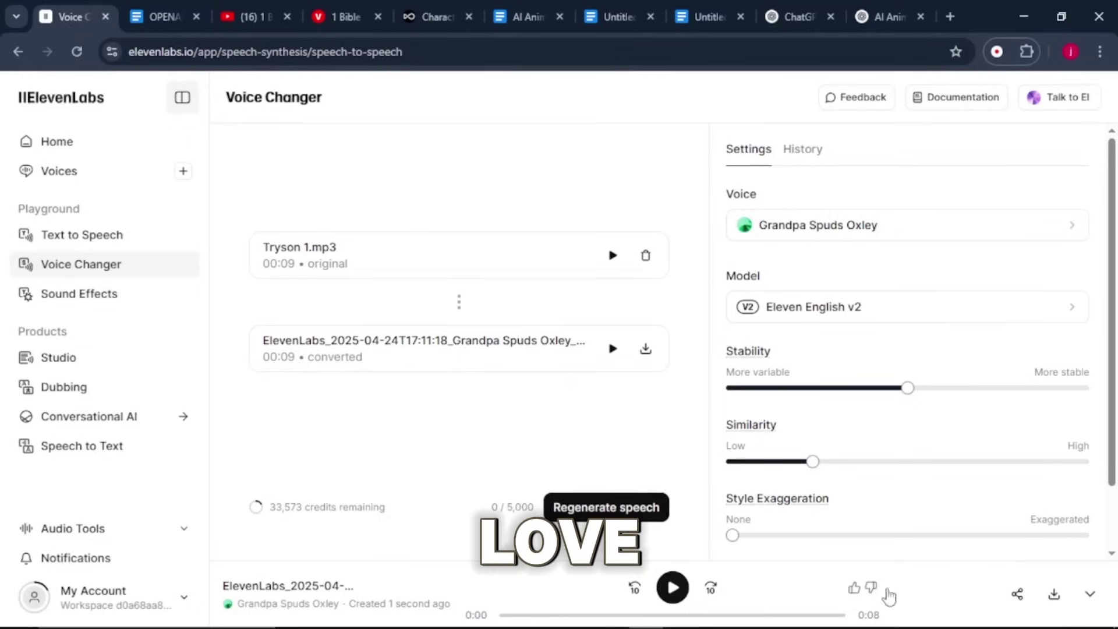
left_click(1055, 596)
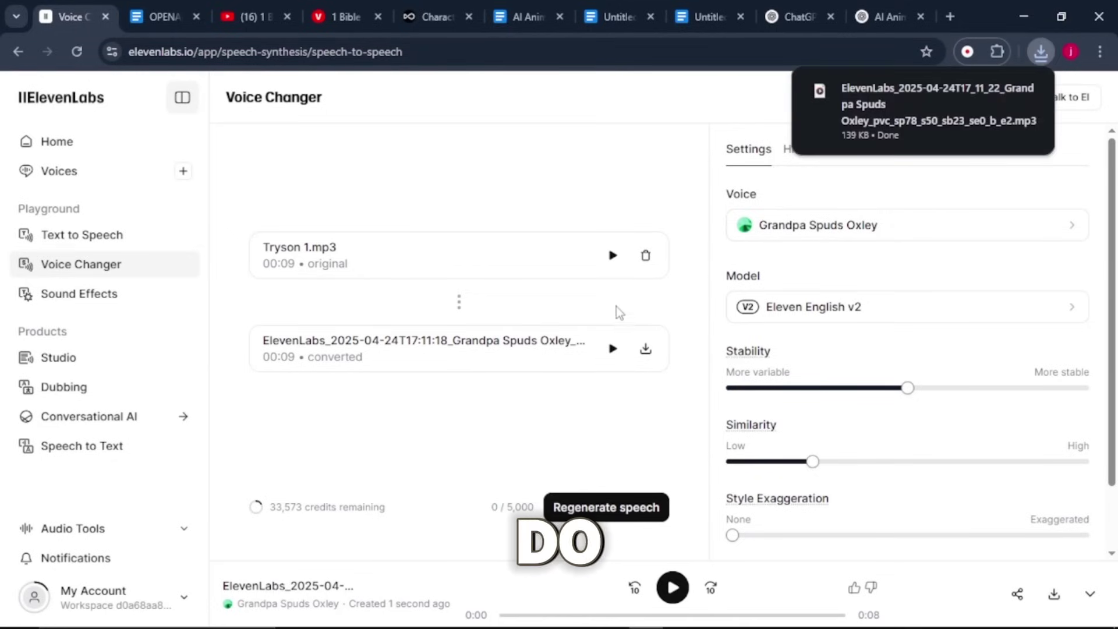
Remove Tryson 1.mp3 from the Voice Changer and upload Maria 1.mp3 in its place
left_click(645, 256)
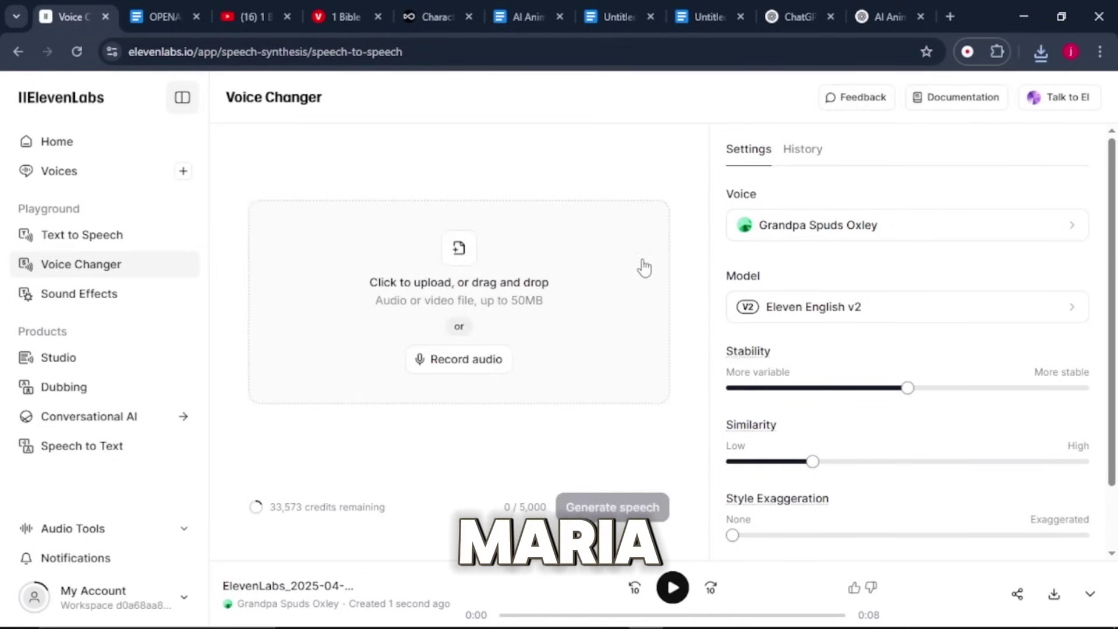
left_click(539, 302)
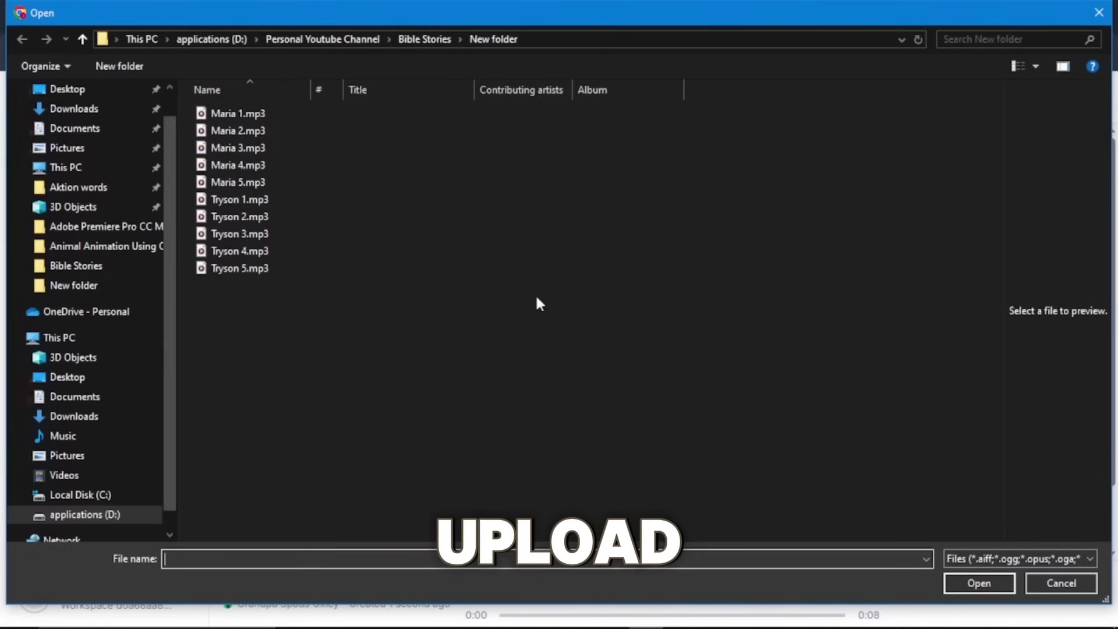
left_click(252, 117)
left_click(967, 583)
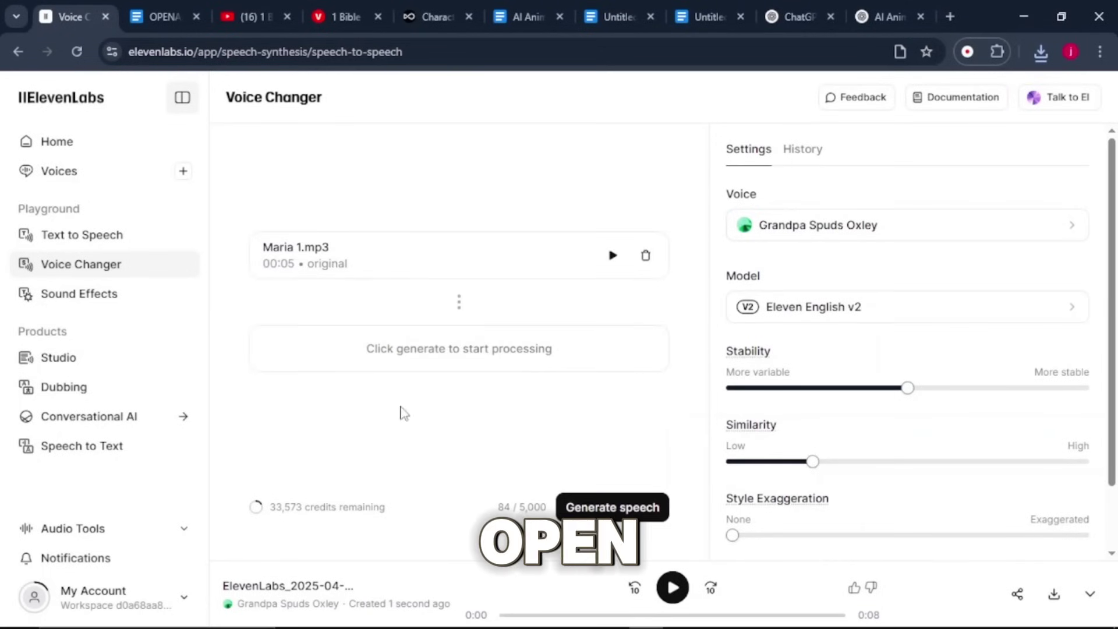
Convert the Maria 1 recording to the Taiwo - Young African Female - Conversational voice and download the converted speech
left_click(800, 227)
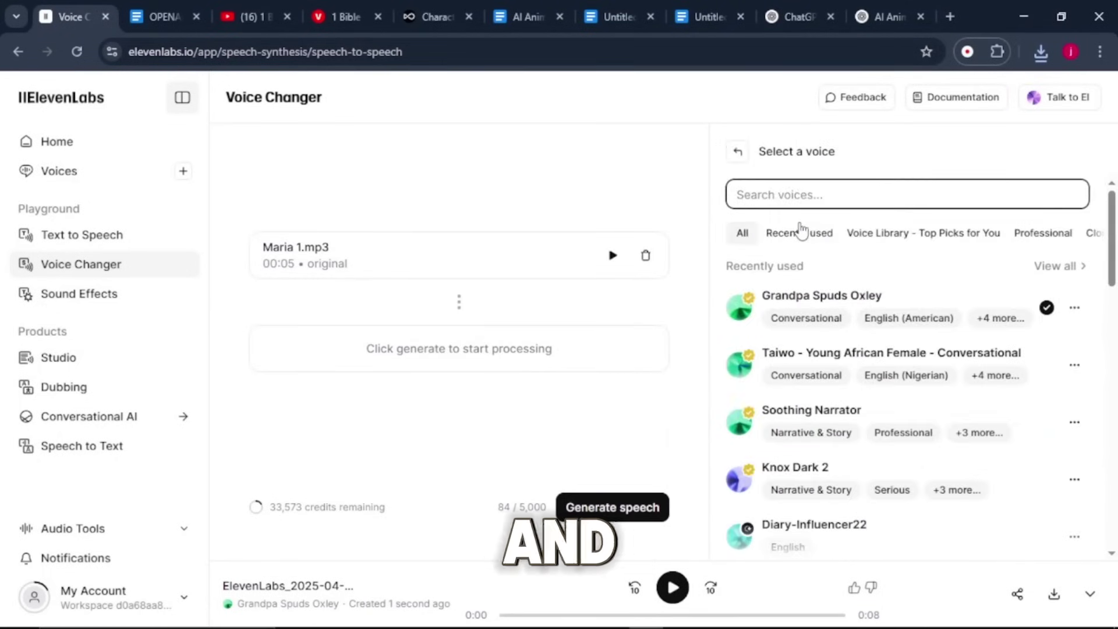
left_click(807, 379)
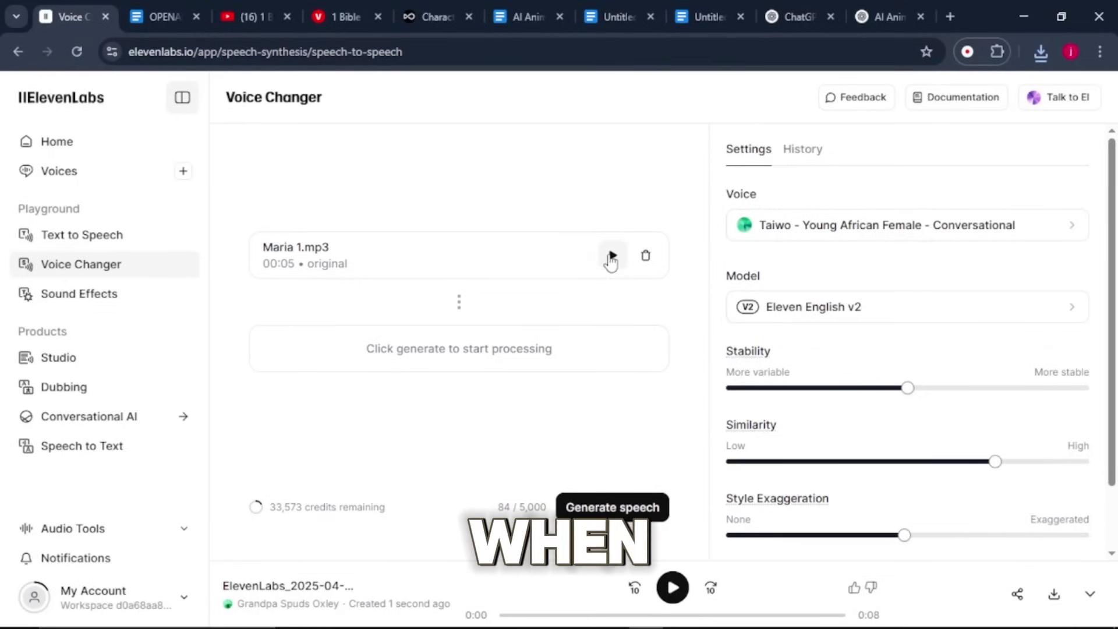
left_click(611, 260)
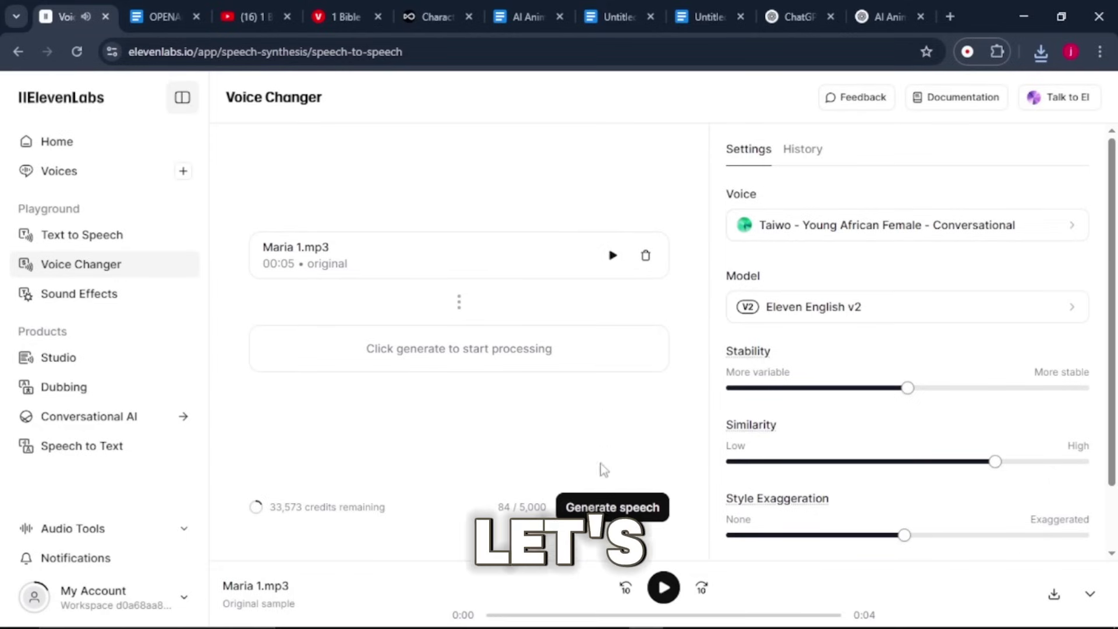
left_click(610, 508)
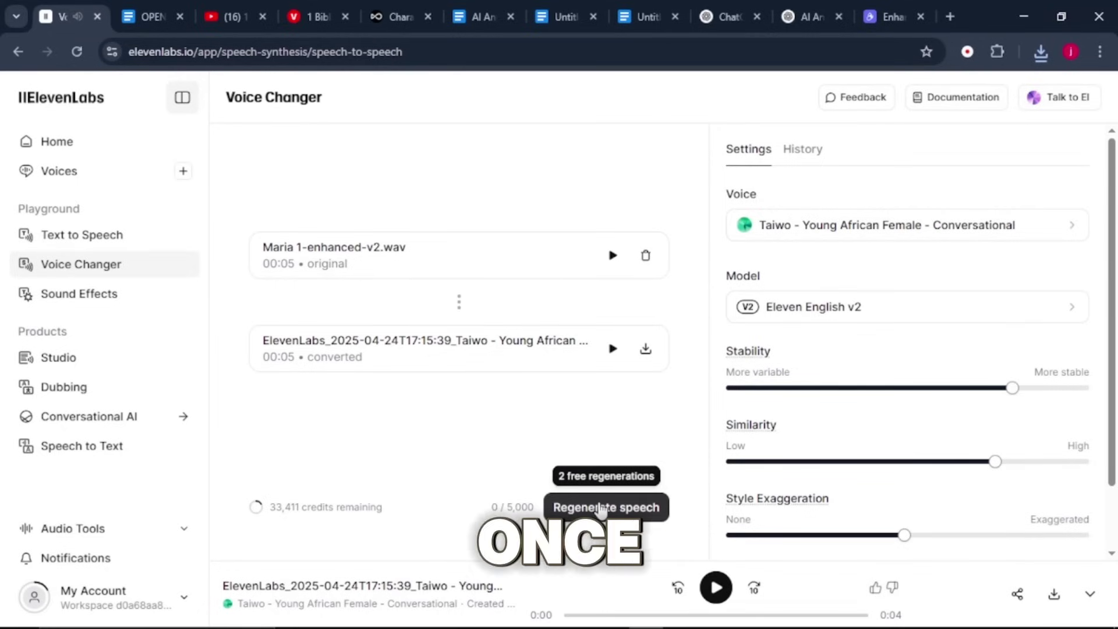
left_click(644, 350)
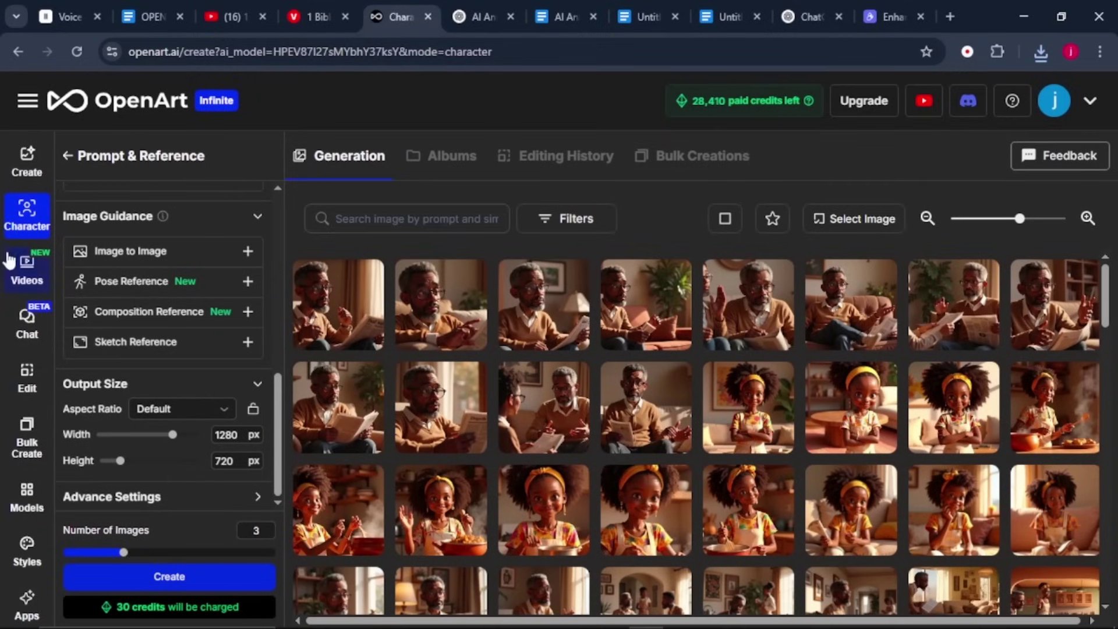
In OpenArt's image-to-video creation, use the two-character living-room scene as start frame and select the Kling 1.6 model
left_click(33, 273)
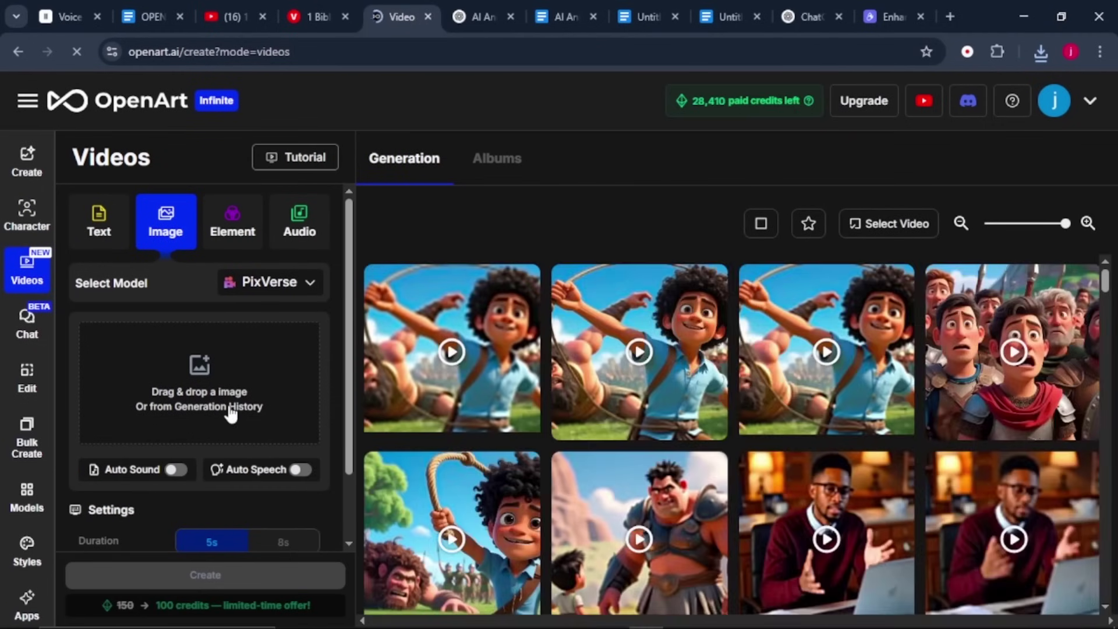
left_click(229, 408)
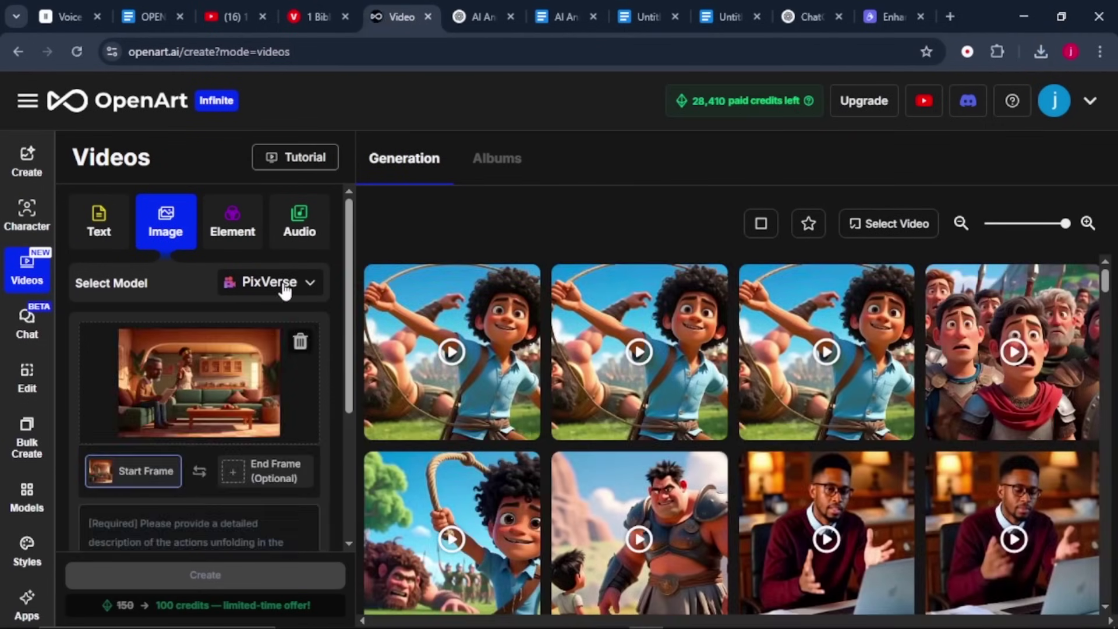
left_click(285, 290)
left_click(287, 175)
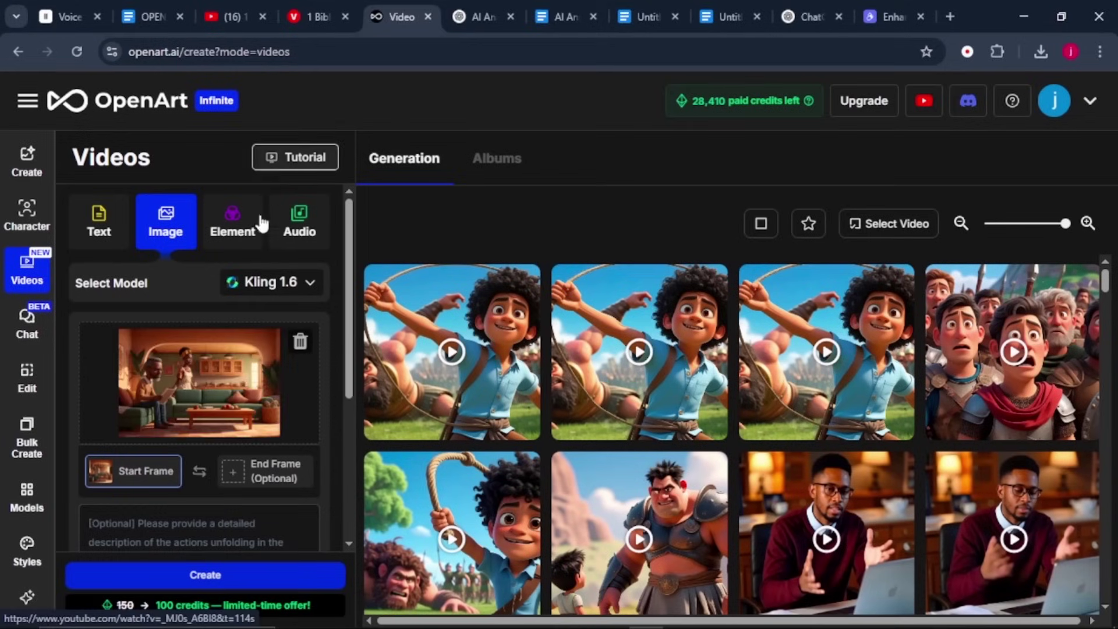
Paste the couch scene description as the video prompt and set the duration to 10s and the quality mode to Pro
scroll(153, 371, "down", 3)
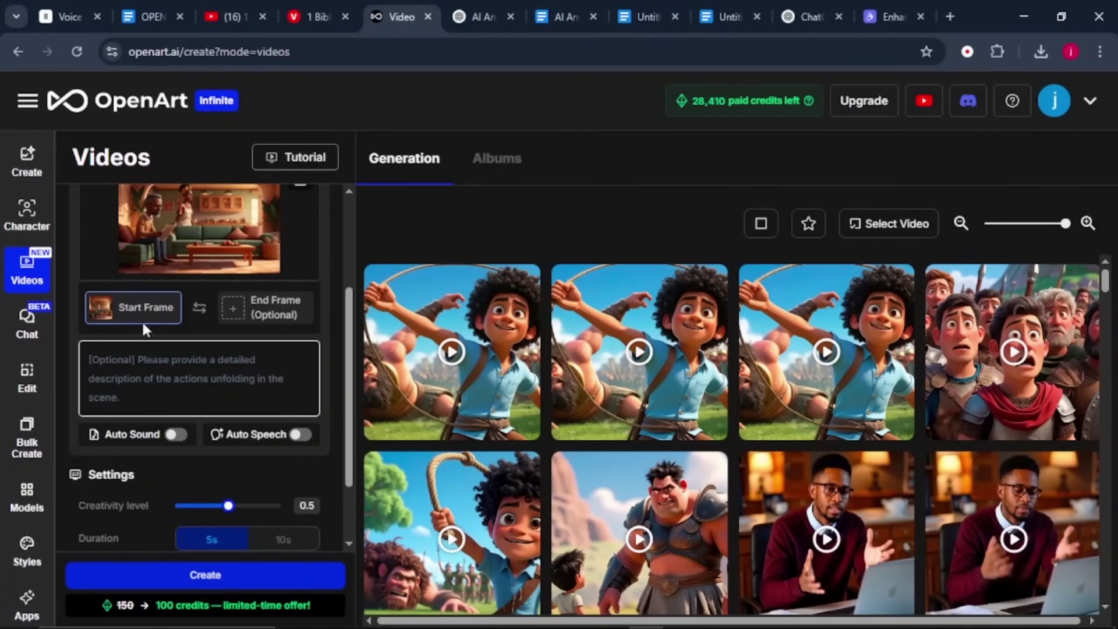
key("ctrl+v")
scroll(188, 402, "down", 2)
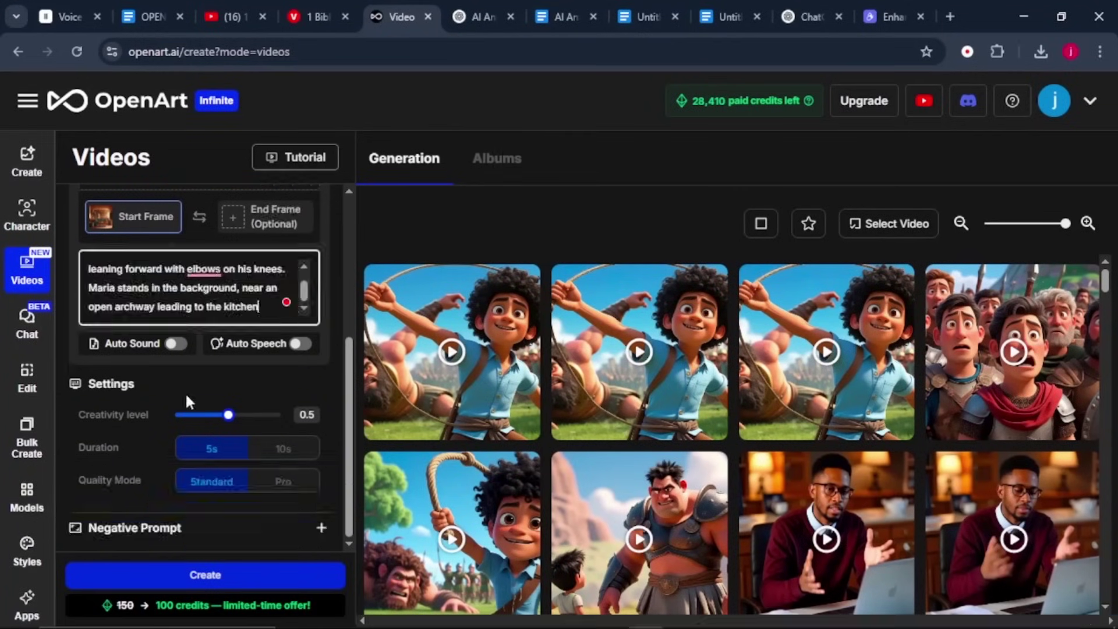
left_click(267, 452)
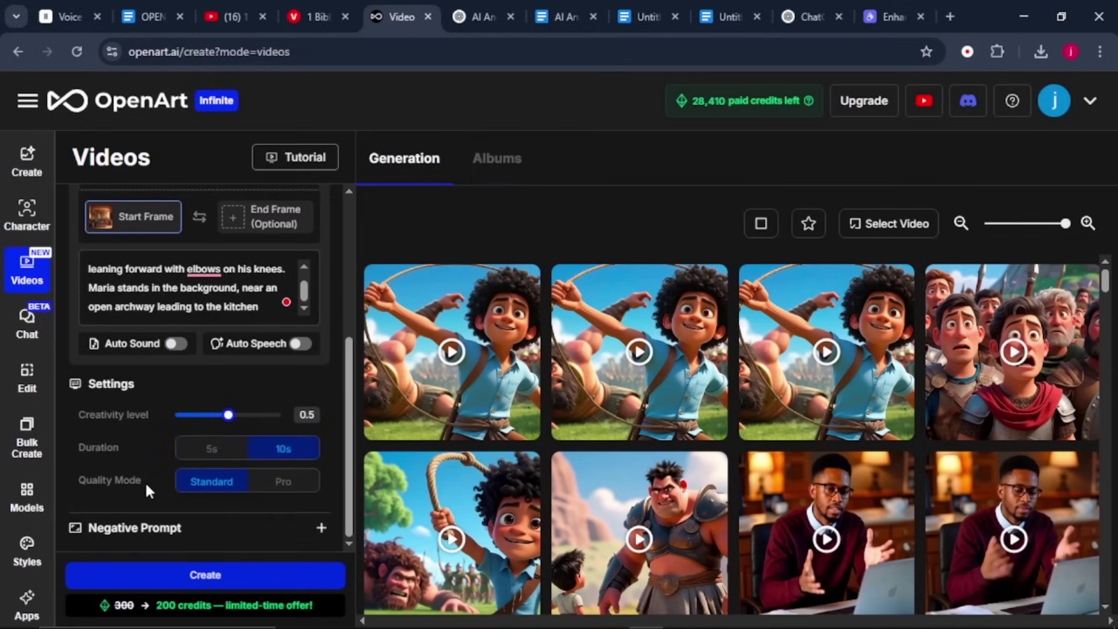
left_click(282, 483)
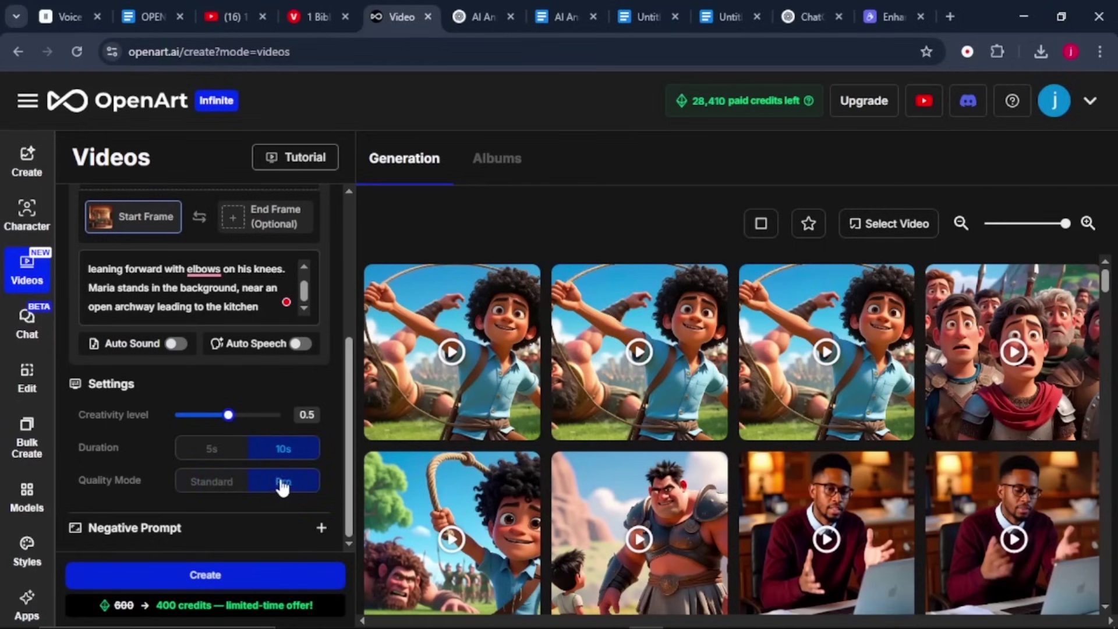
Enter the negative prompt "distortion, ai hands, distortion" and generate the living-room video
left_click(318, 531)
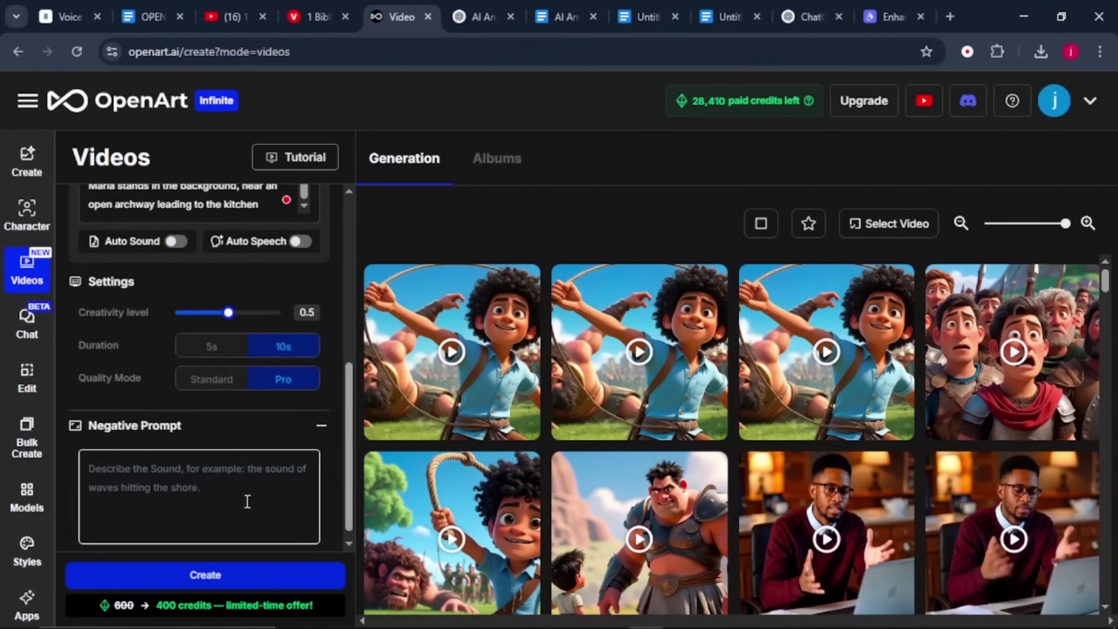
left_click(199, 475)
left_click(193, 578)
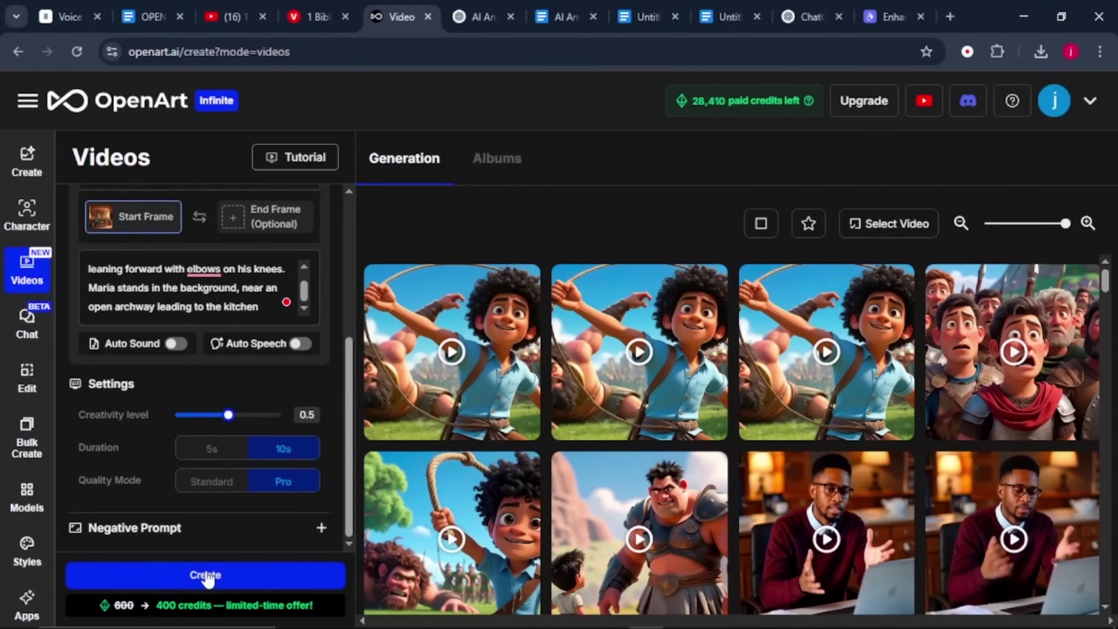
left_click(205, 576)
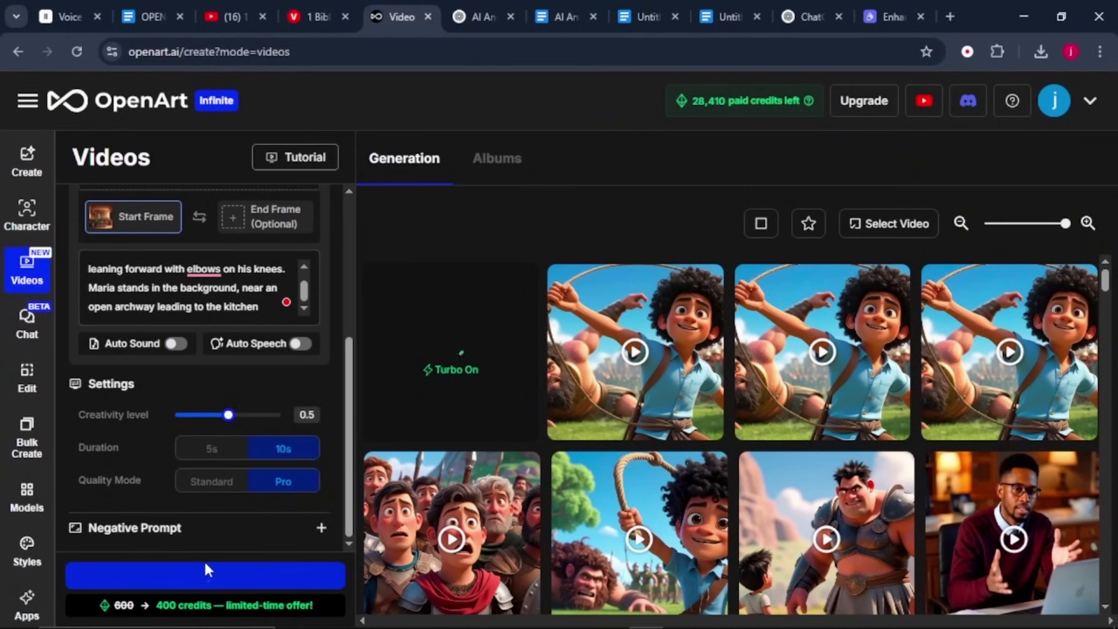
Remove the living-room start frame and add the image of the older man reading in an armchair in its place
scroll(250, 353, "up", 2)
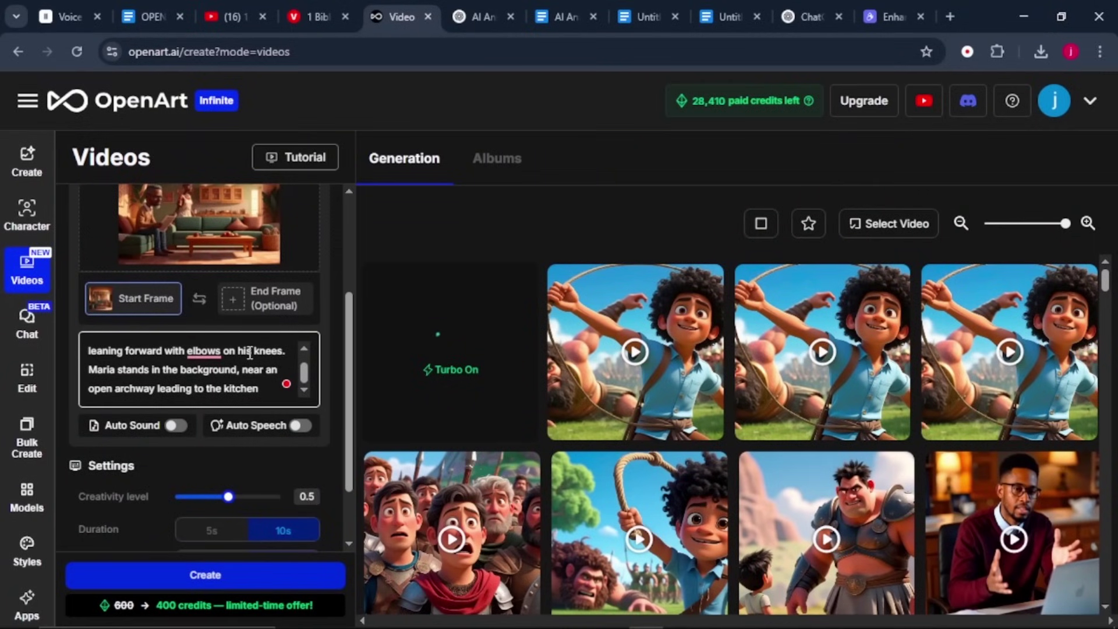
scroll(250, 353, "up", 1)
scroll(250, 342, "up", 3)
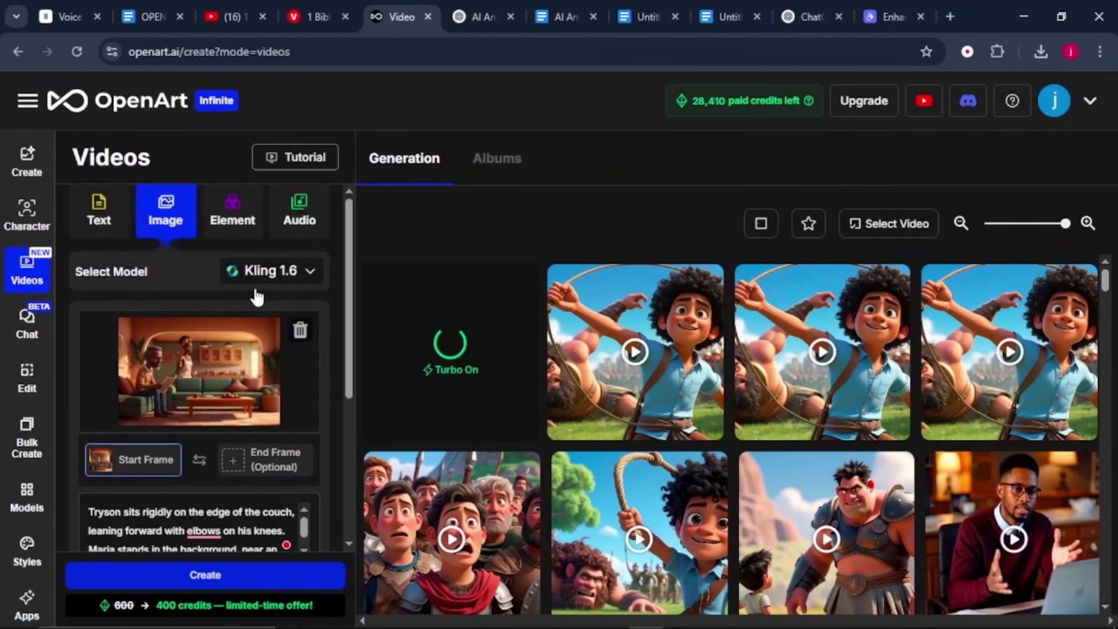
left_click(300, 337)
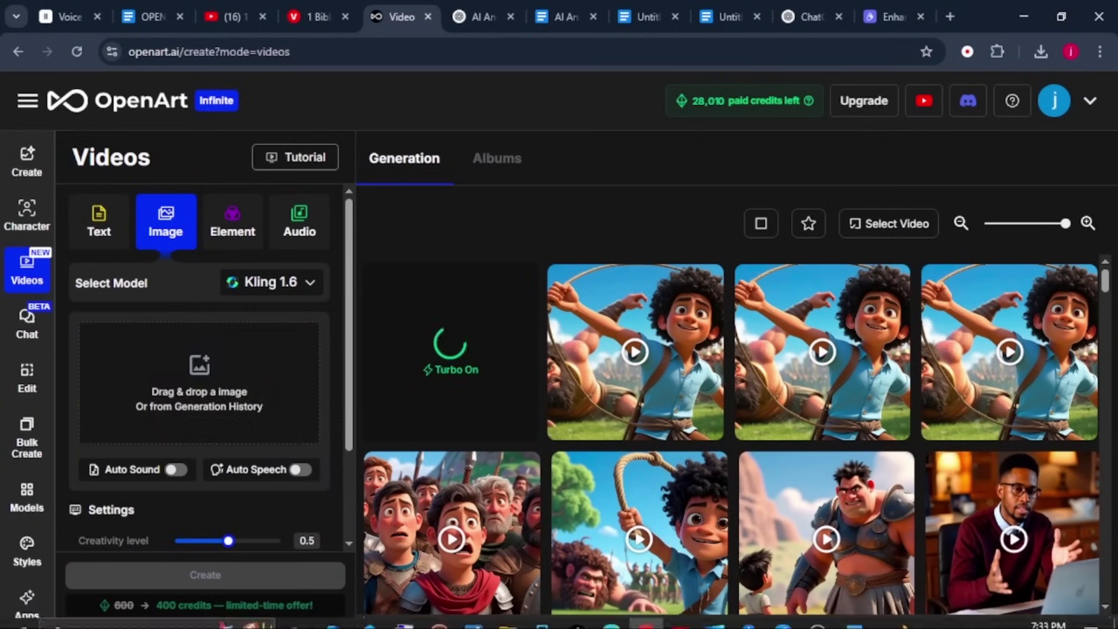
left_click_drag(244, 380, 239, 414)
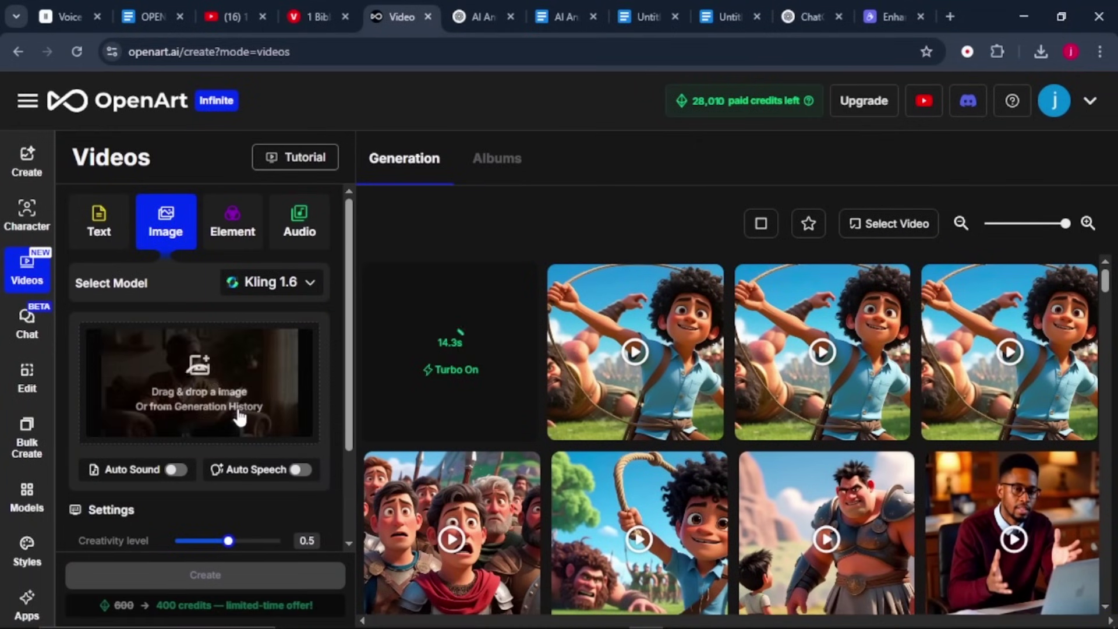
Replace the prompt with the description ending "questioning, full of unresolved confusion." and generate the video, keeping 10s, Pro and the negative prompt
scroll(238, 418, "down", 1)
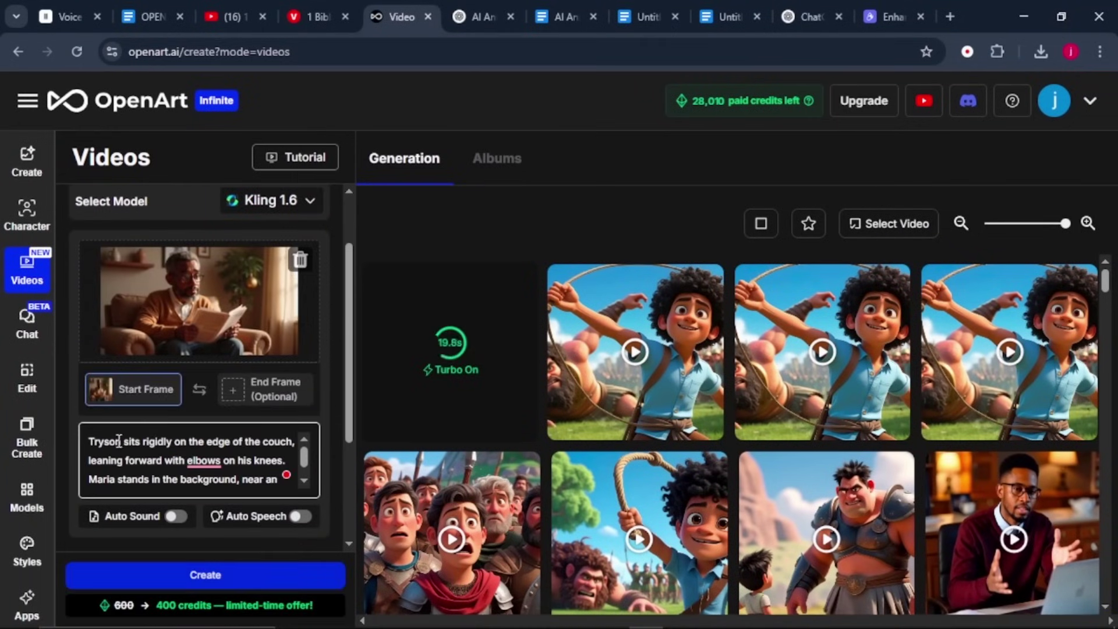
scroll(268, 477, "down", 1)
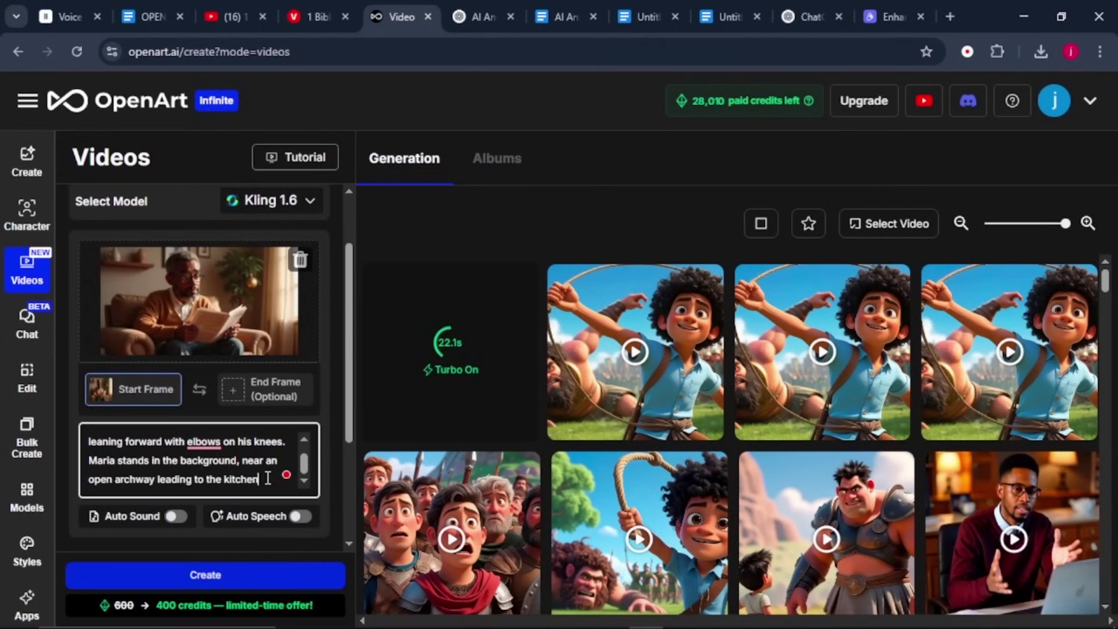
scroll(233, 460, "down", 5)
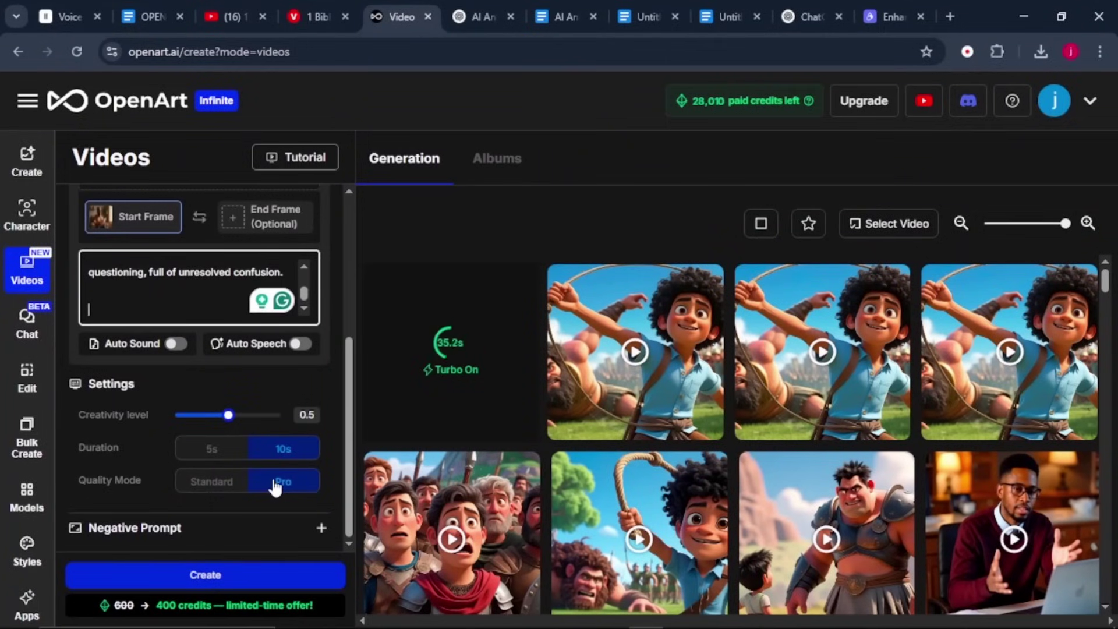
left_click(322, 530)
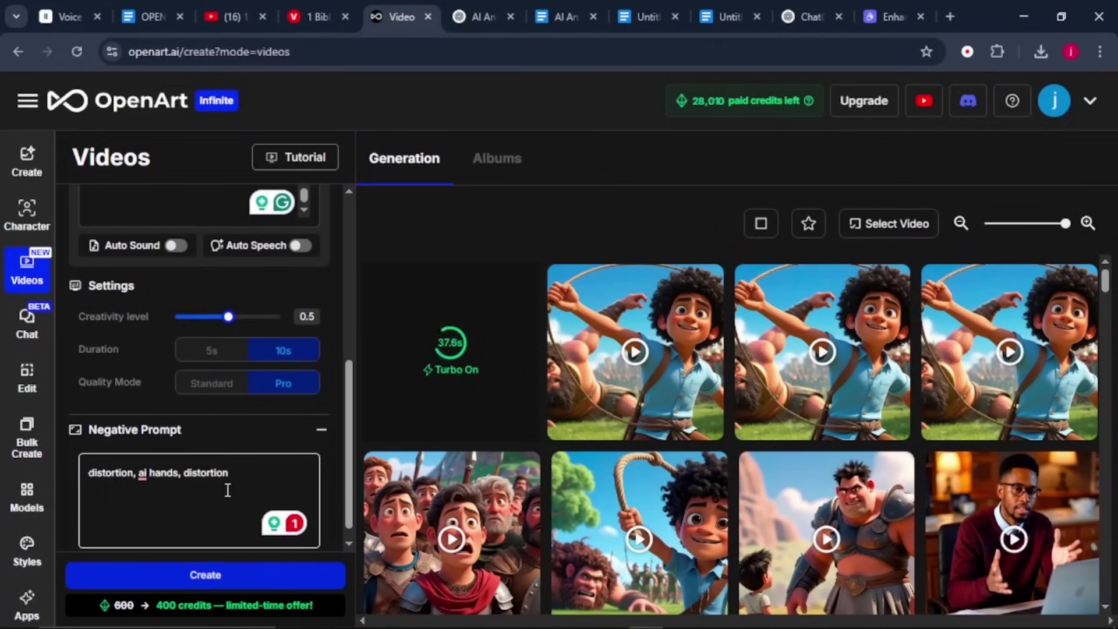
left_click(322, 429)
left_click(232, 575)
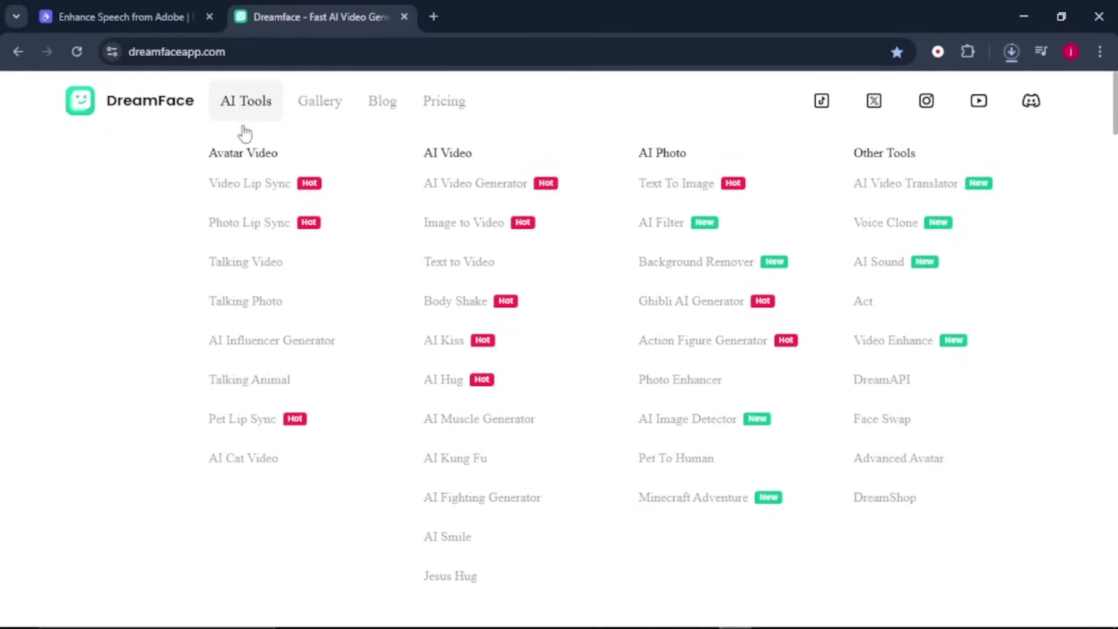
In DreamFace, open the Video Lip Sync tool and upload the clip of the older man reading in the armchair
left_click(250, 192)
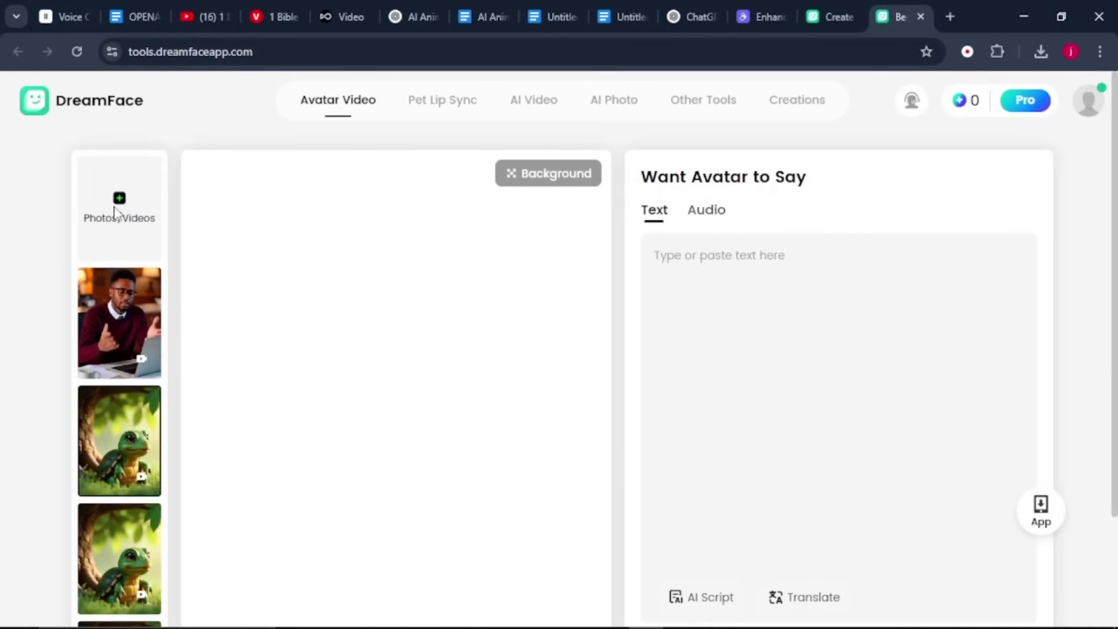
left_click(116, 207)
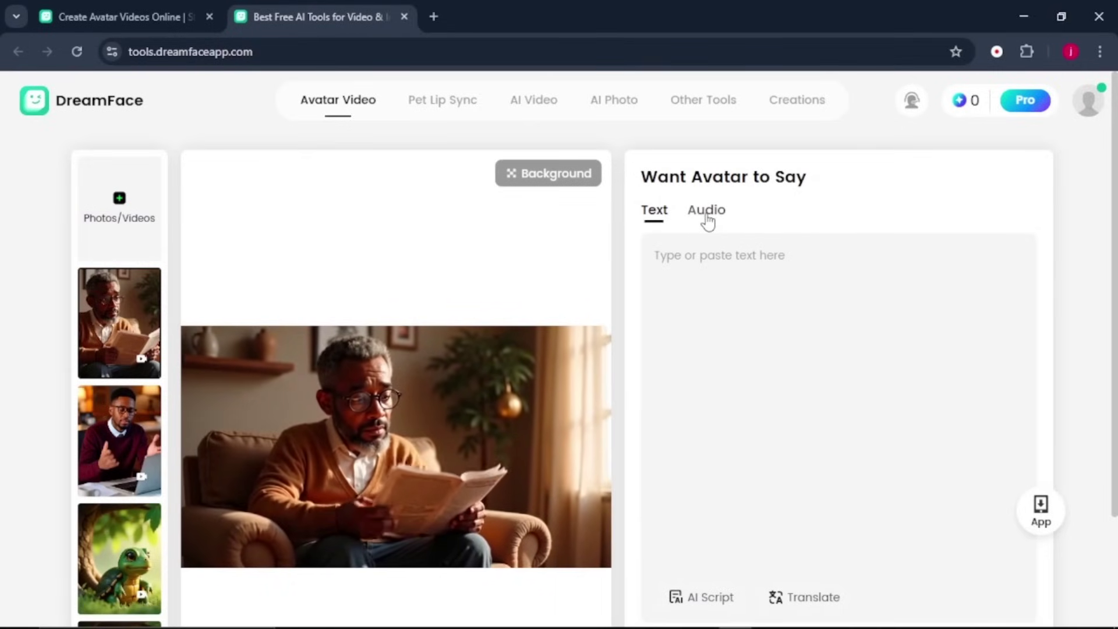
Add Tryson 1.mp3 as the audio for the armchair clip and generate the lip-synced video
left_click(708, 212)
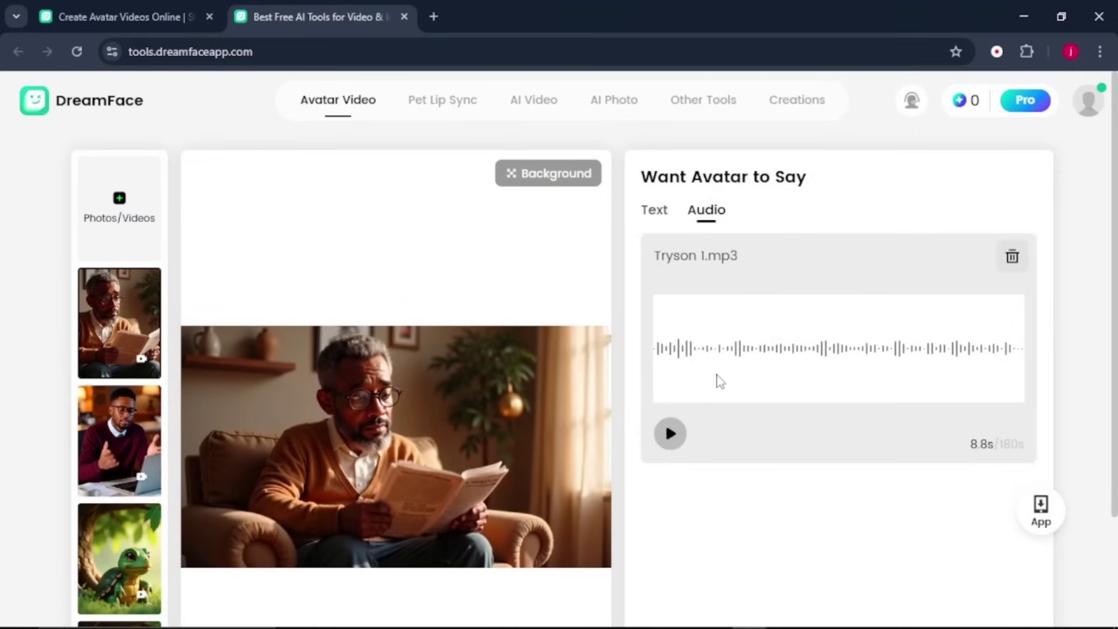
scroll(726, 379, "down", 3)
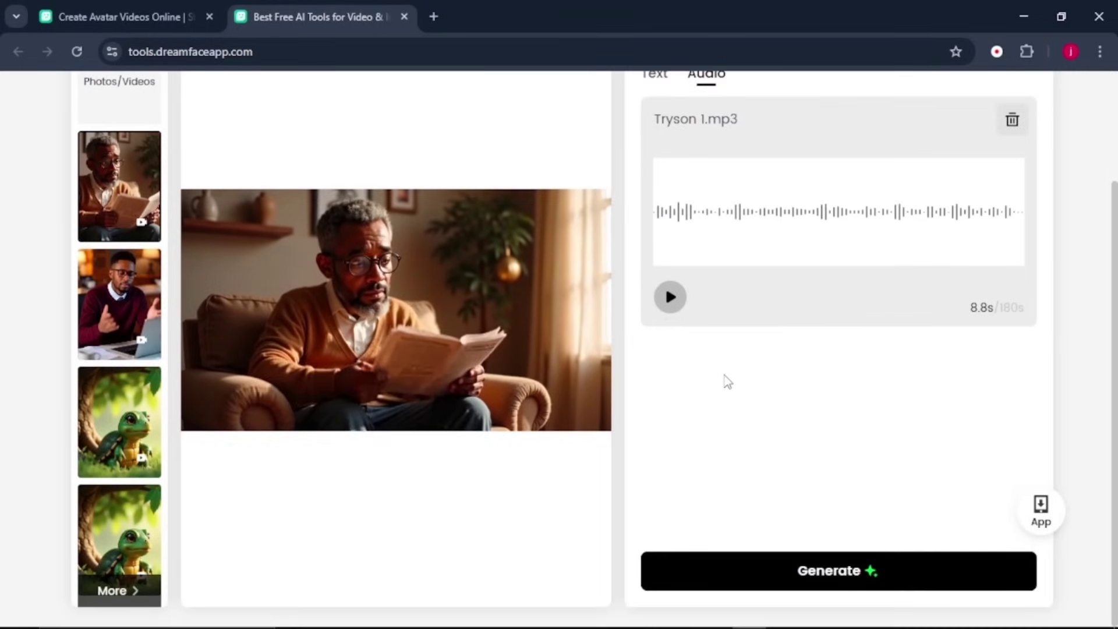
left_click(804, 572)
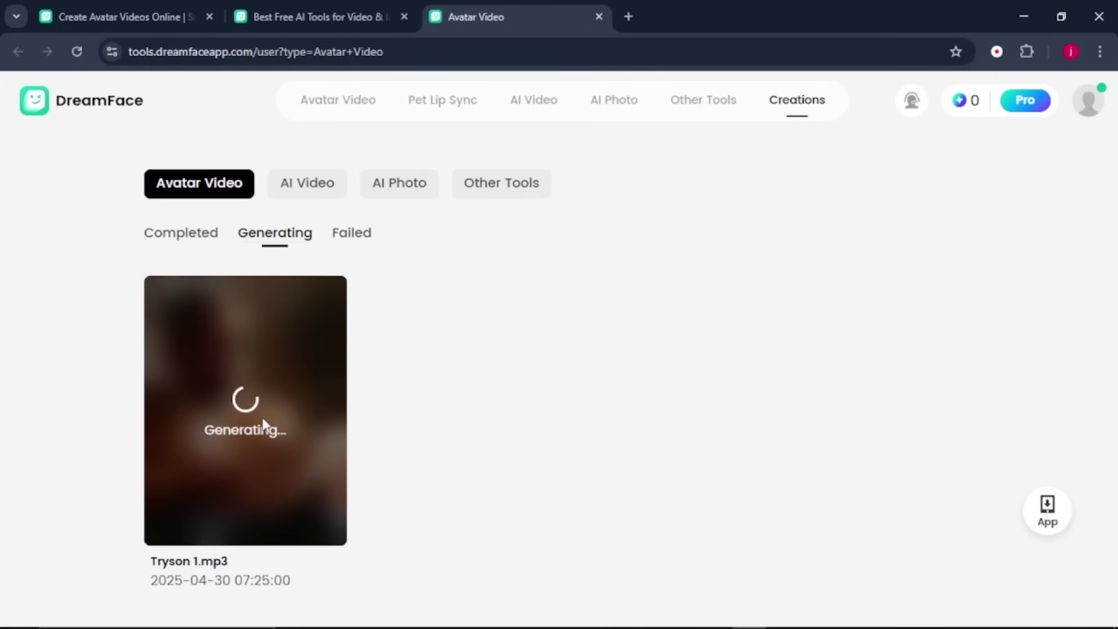
scroll(161, 277, "down", 5)
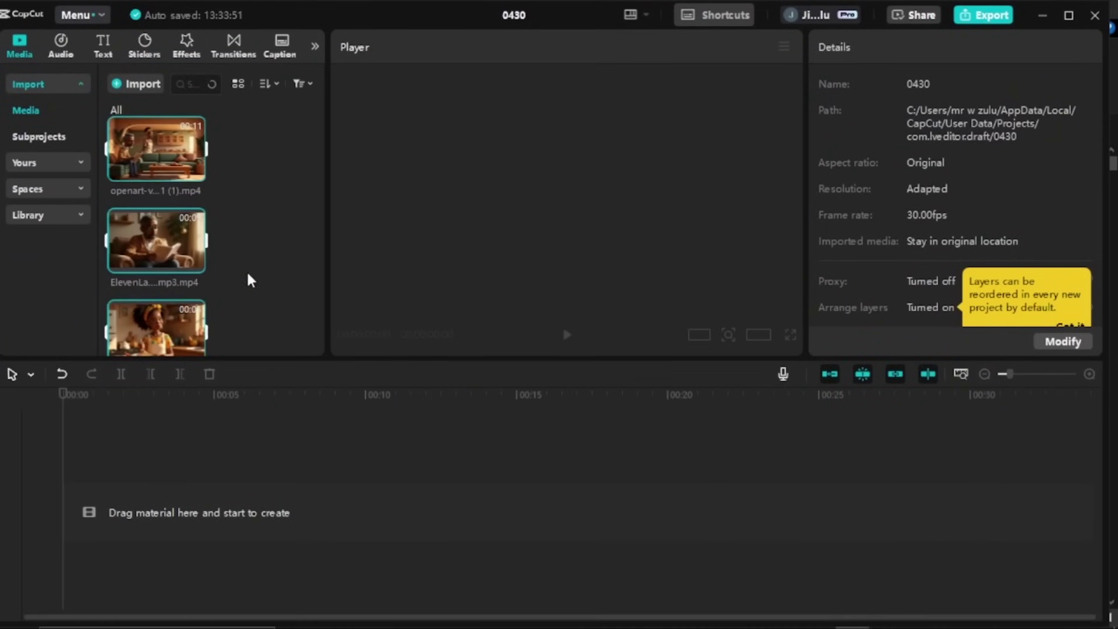
In CapCut, place the living-room clip, the man's armchair clip and the woman's kitchen clip in sequence on the timeline
left_click_drag(156, 149, 175, 503)
left_click_drag(156, 241, 457, 492)
left_click_drag(156, 326, 720, 498)
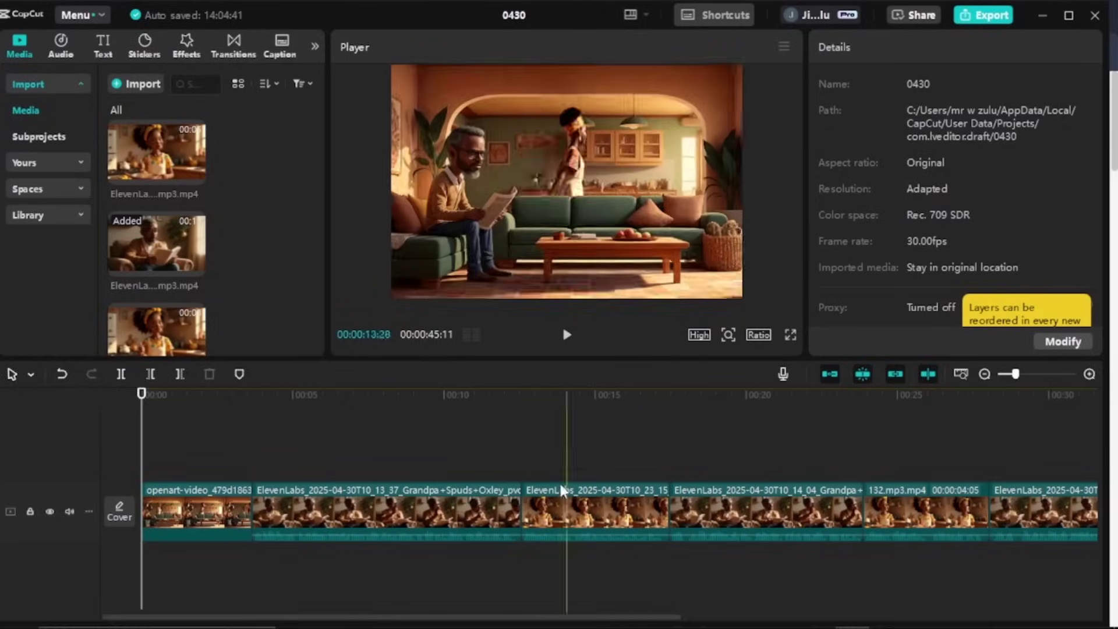
Generate auto captions for the timeline clips with auto-detected spoken language and filler-word identification
left_click(279, 46)
left_click(302, 436)
left_click(272, 341)
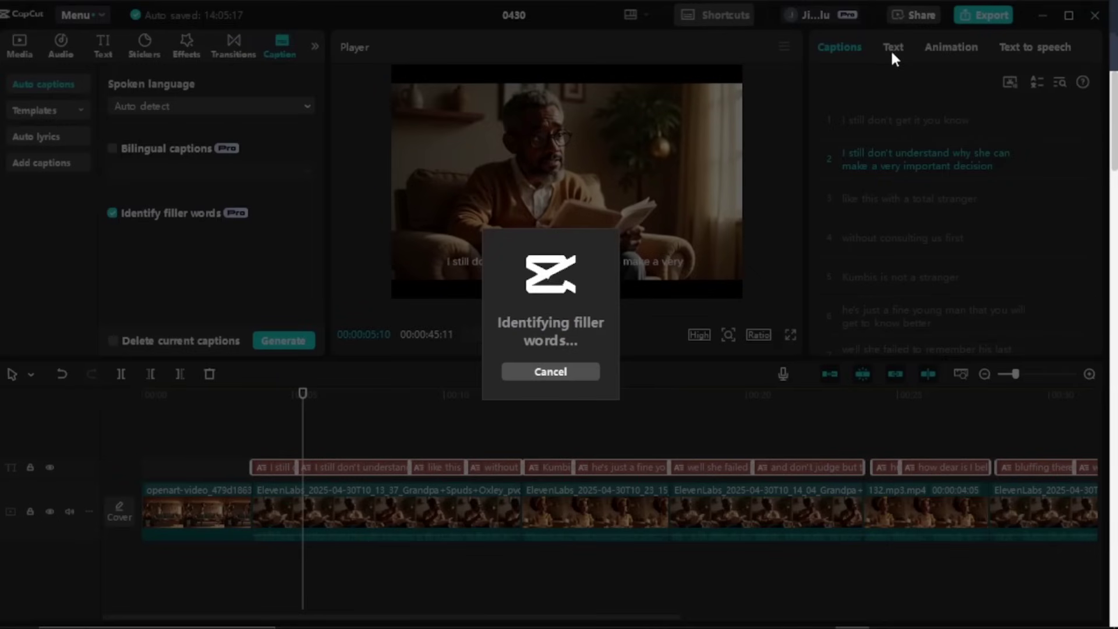
Open the basic text settings of the generated captions
left_click(893, 47)
left_click(929, 47)
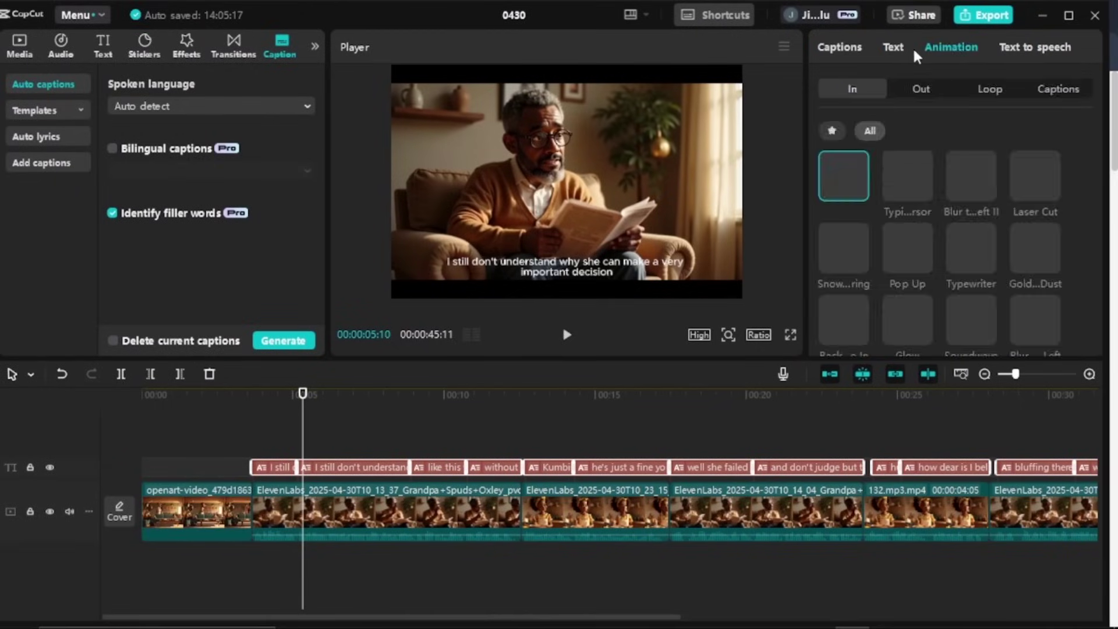
left_click(894, 48)
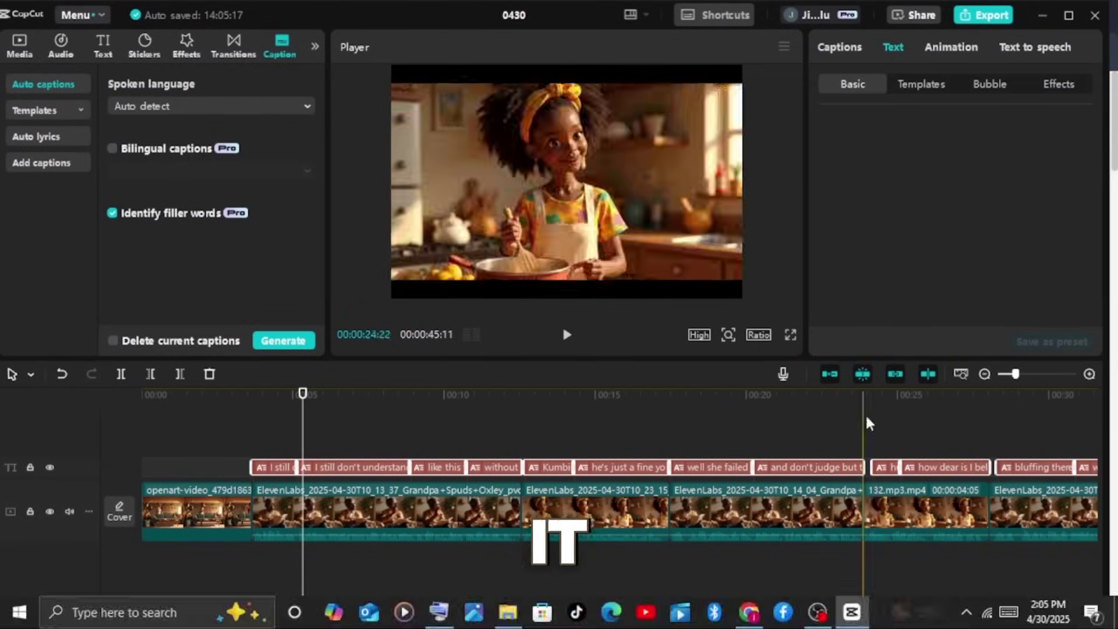